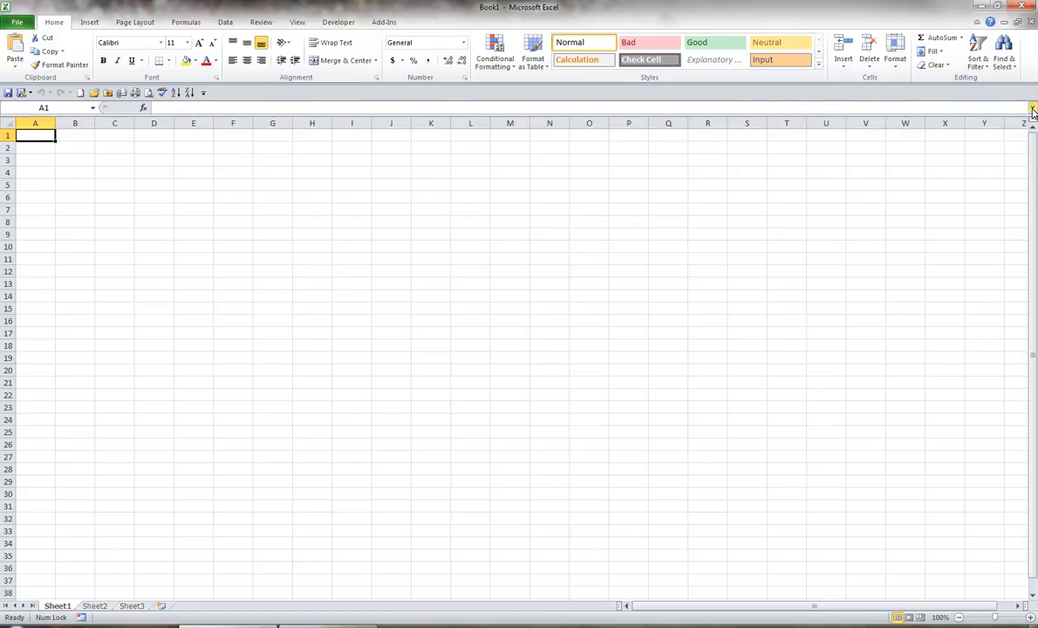
Expand the formula bar, enlarge its height further, and collapse it back to a single line
left_click(1033, 108)
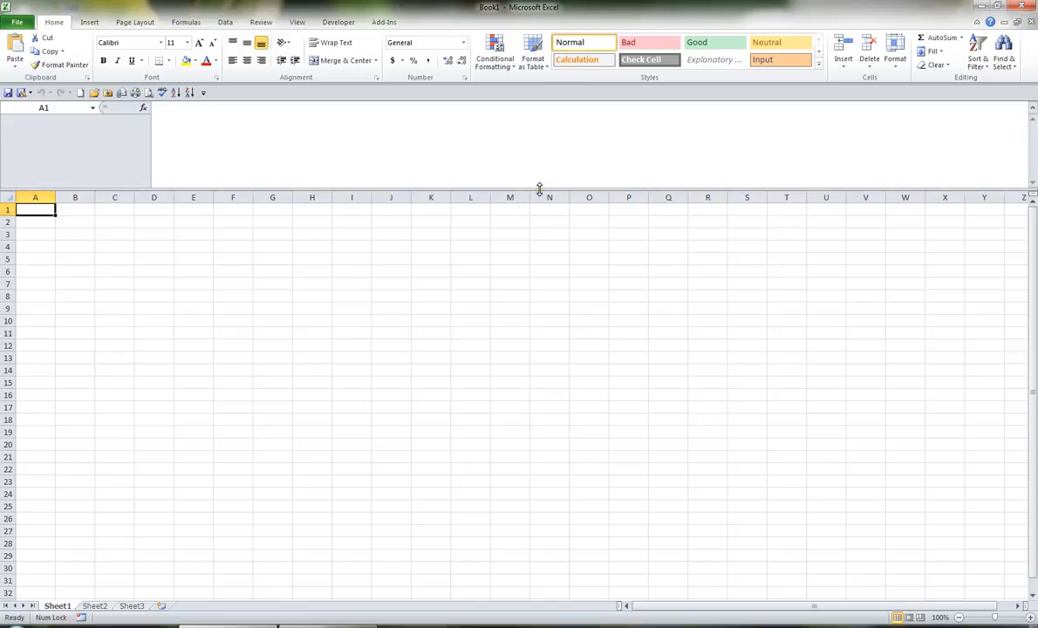
left_click_drag(539, 188, 541, 233)
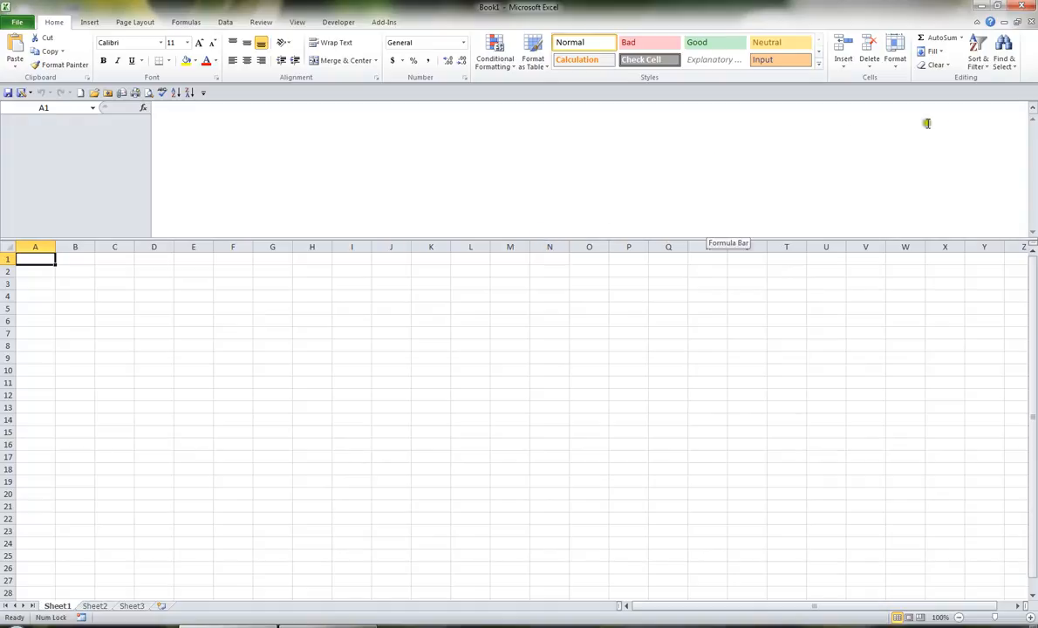
left_click(1033, 108)
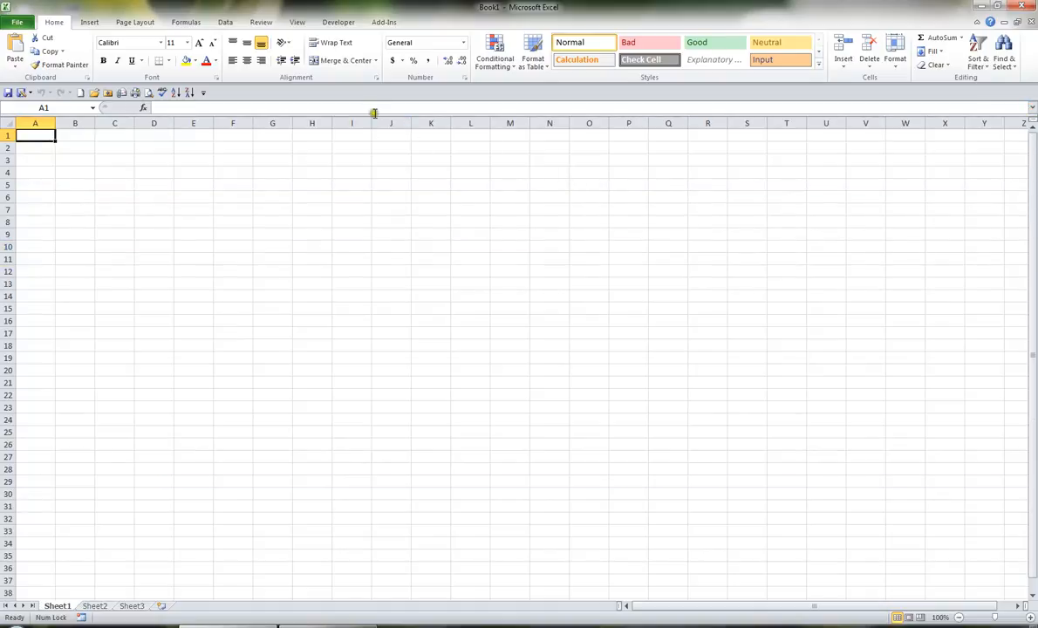
mouse_move(372, 115)
left_mouse_down()
mouse_move(367, 157)
mouse_move(375, 118)
left_mouse_up()
Look at the Insert Function dialog for cell A1 and close it without inserting a function
left_click(145, 109)
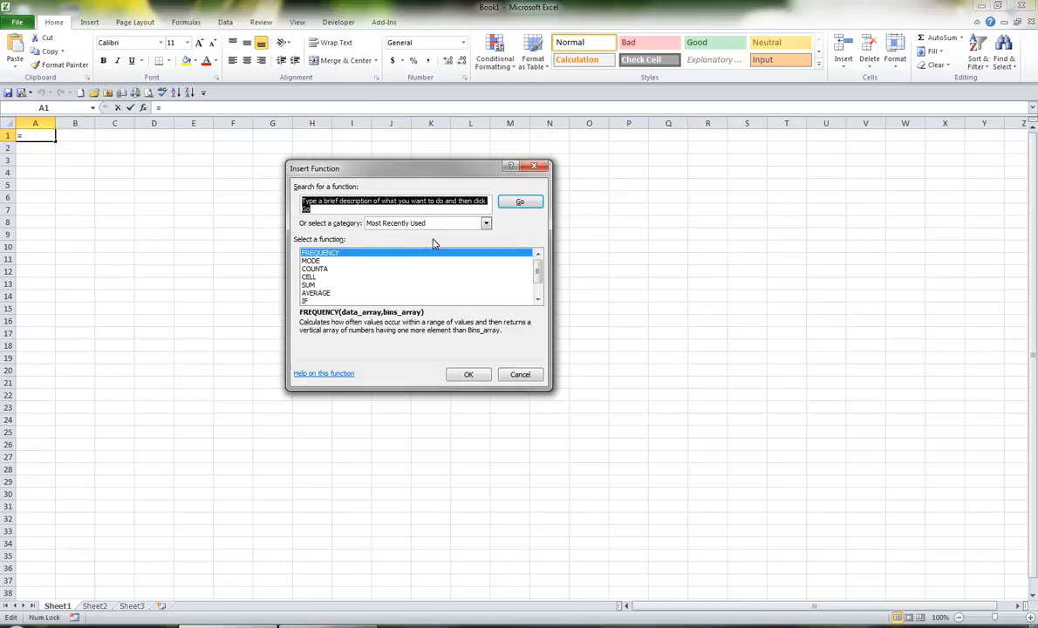
left_click(519, 374)
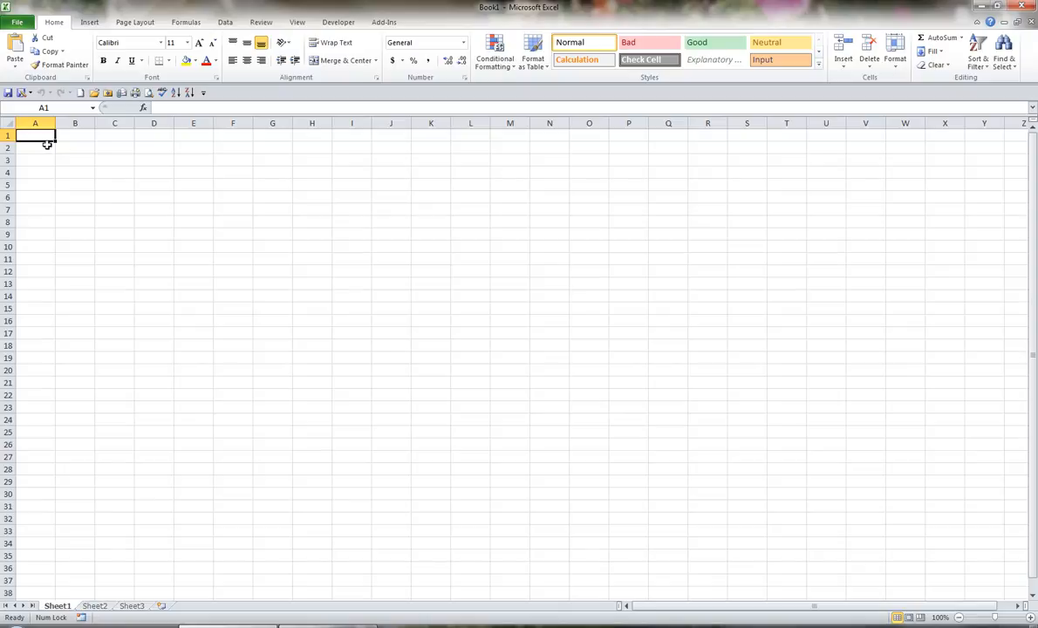
Jump to the sheet's last column and its last row, returning to cell A1 each time
key("ctrl+Right")
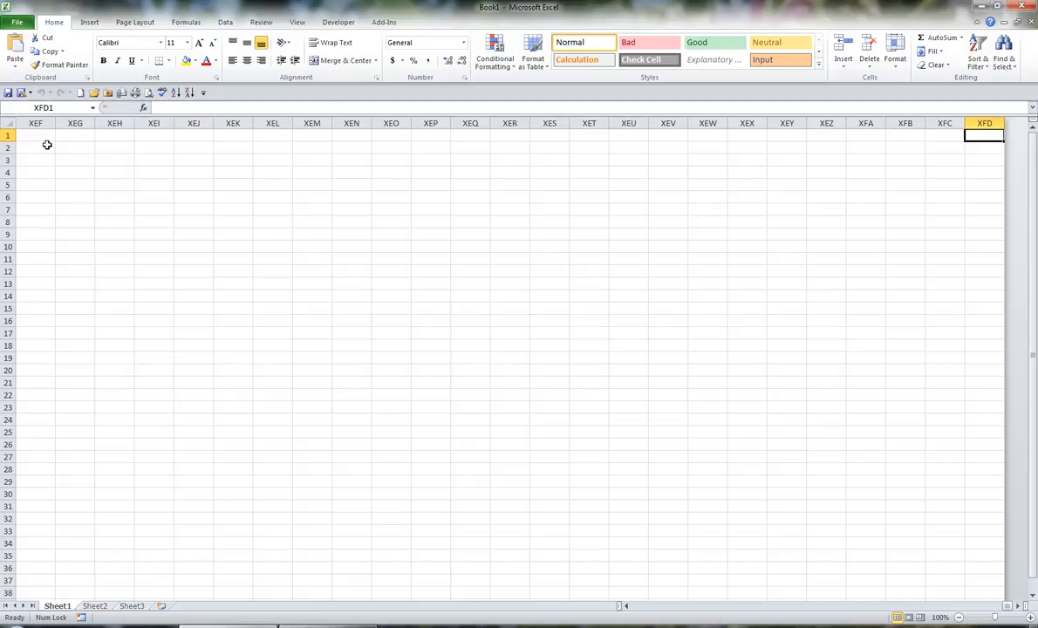
key("ctrl+Left")
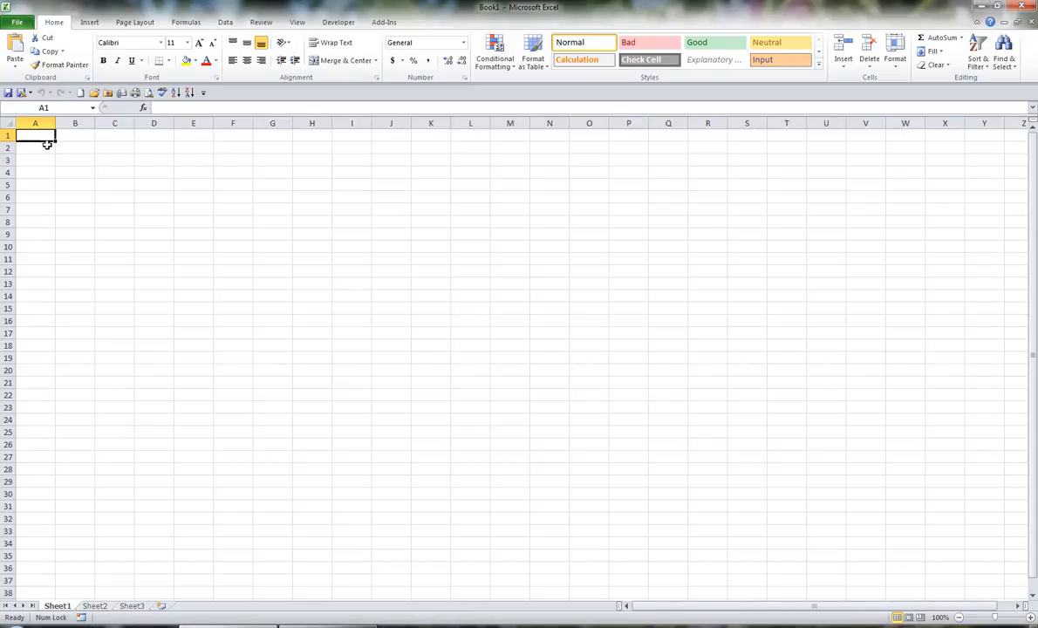
key("ctrl+Right")
key("ctrl+Left")
key("ctrl+Right")
key("ctrl+Left")
key("ctrl+Right")
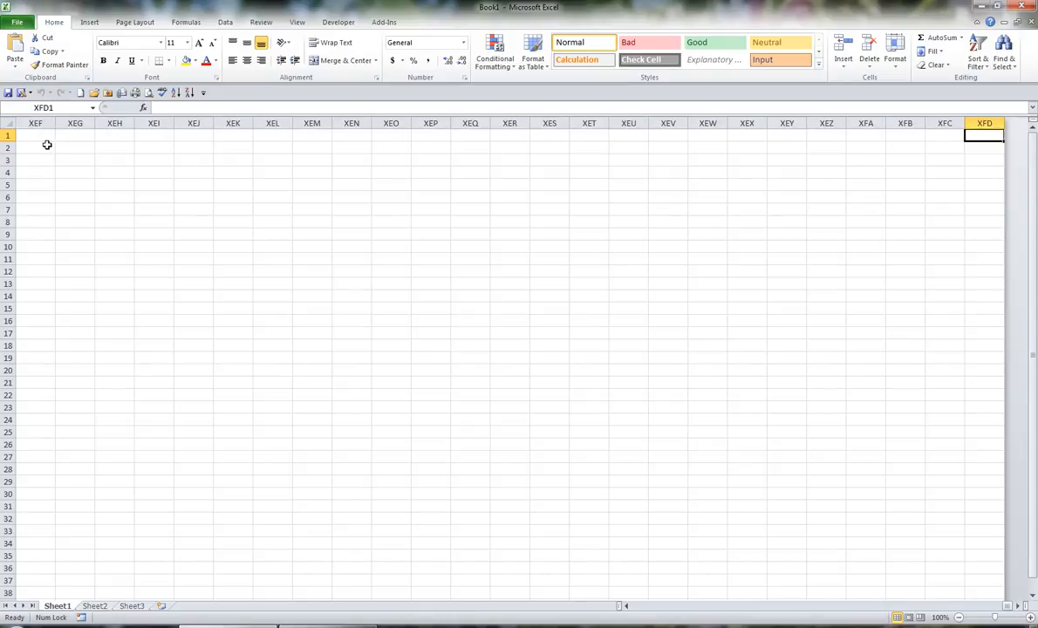
key("ctrl+Left")
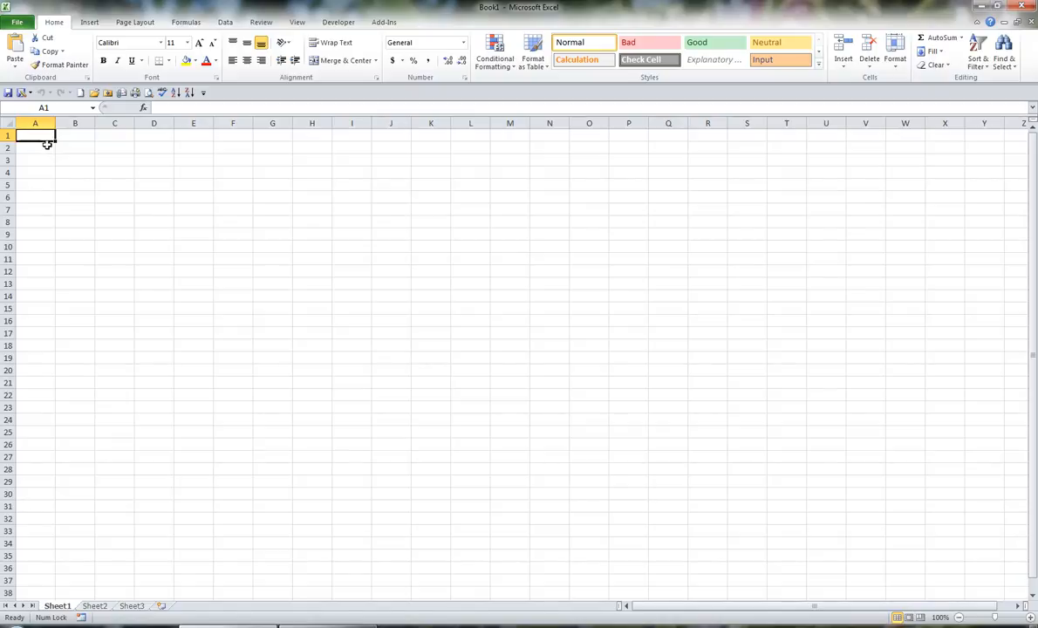
key("ctrl+Down")
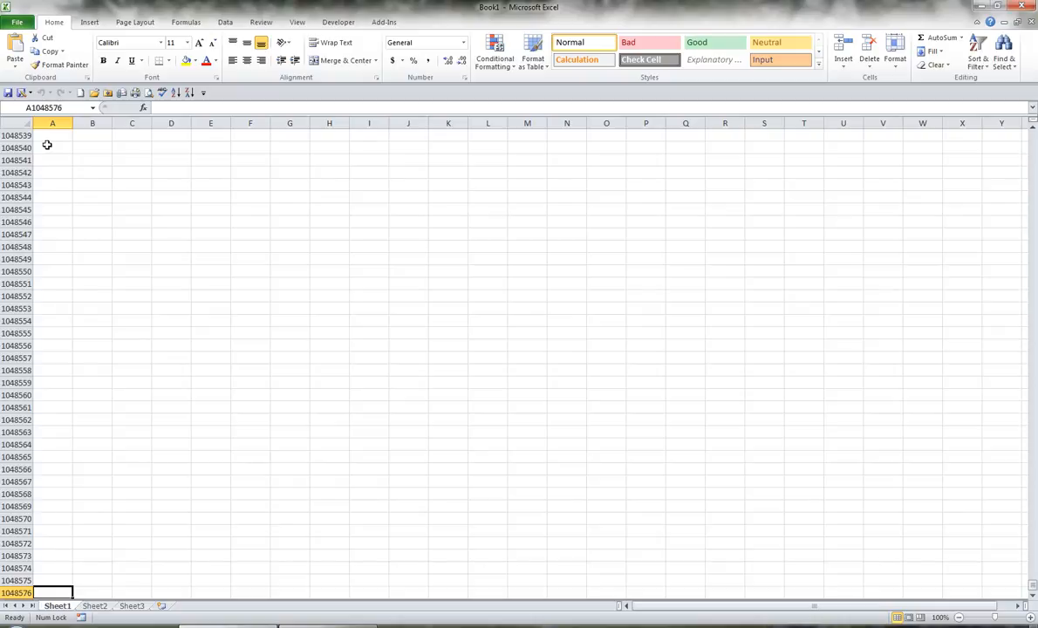
key("ctrl+Up")
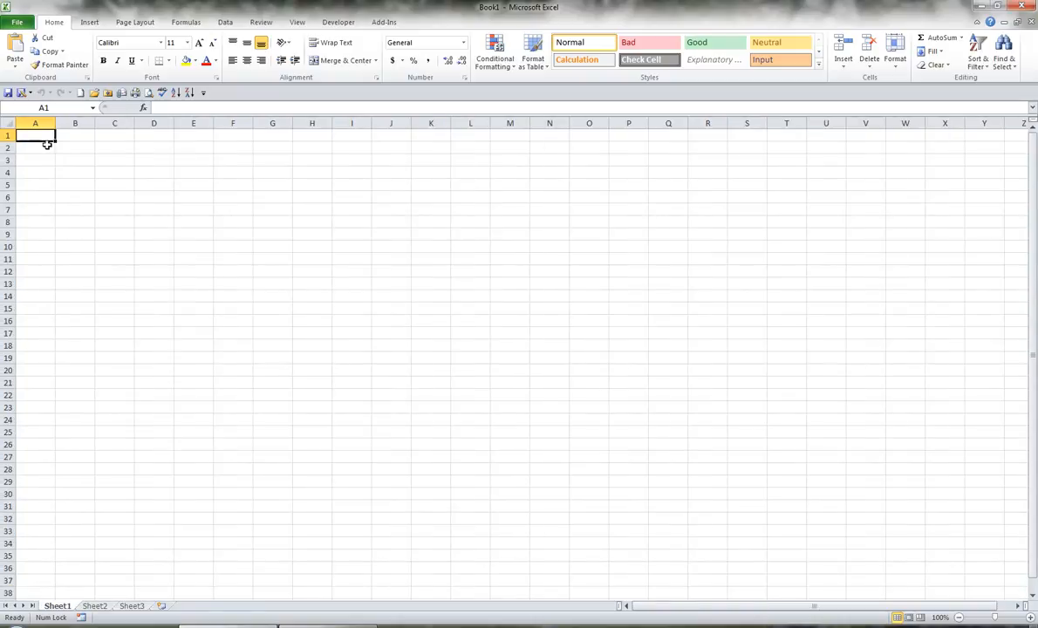
Open the workbook Excel1.xlsx from the Stage1 course files under CBT-Excel 2010
left_click(93, 93)
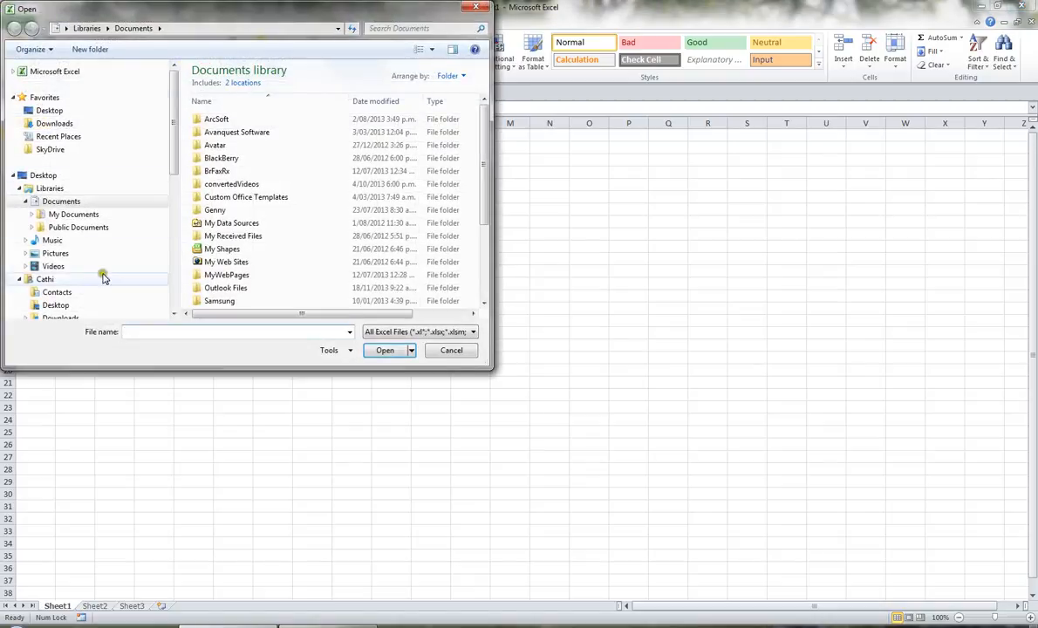
left_click_drag(173, 151, 162, 225)
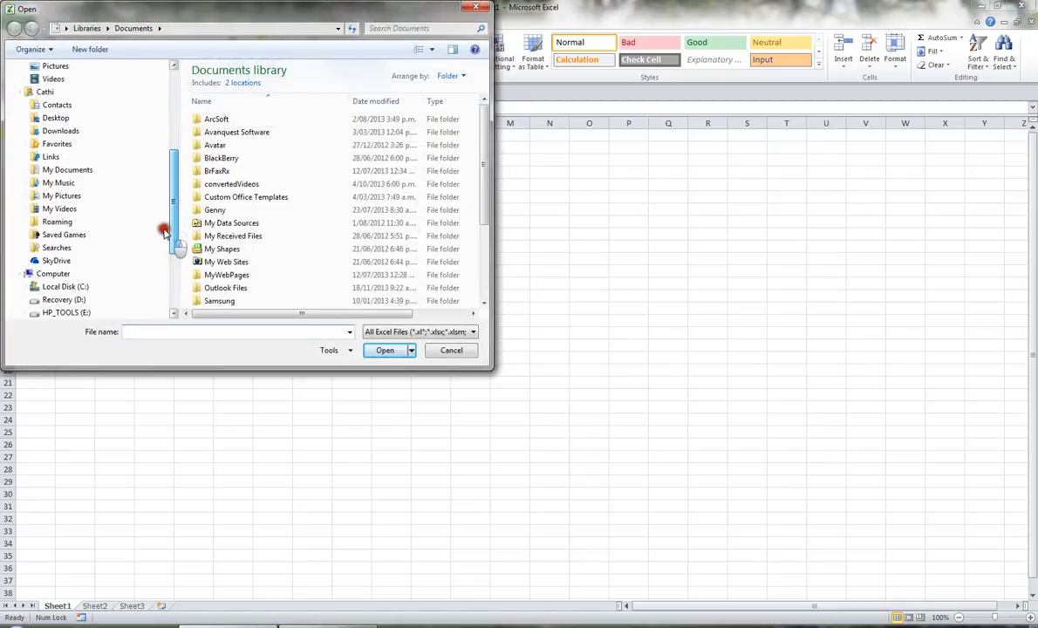
left_click(70, 286)
double_click(218, 111)
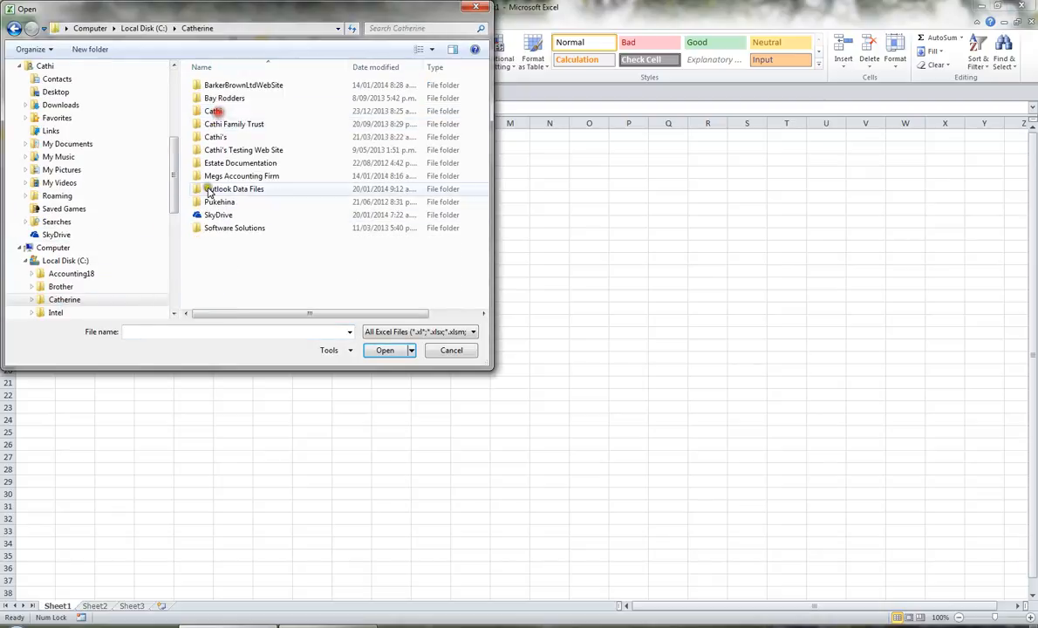
double_click(218, 228)
double_click(218, 111)
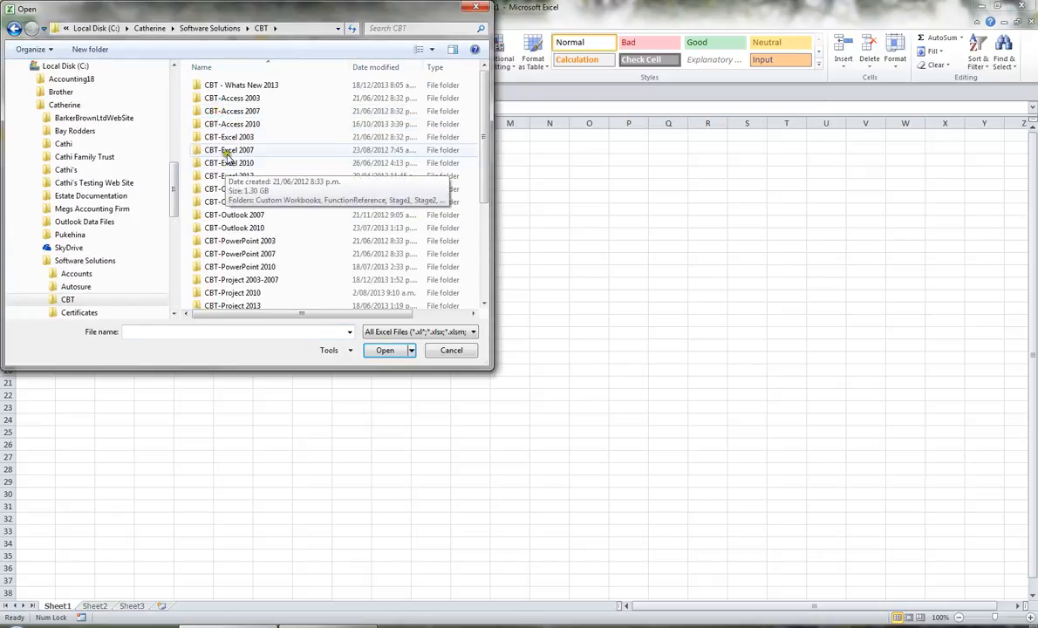
double_click(227, 164)
double_click(218, 112)
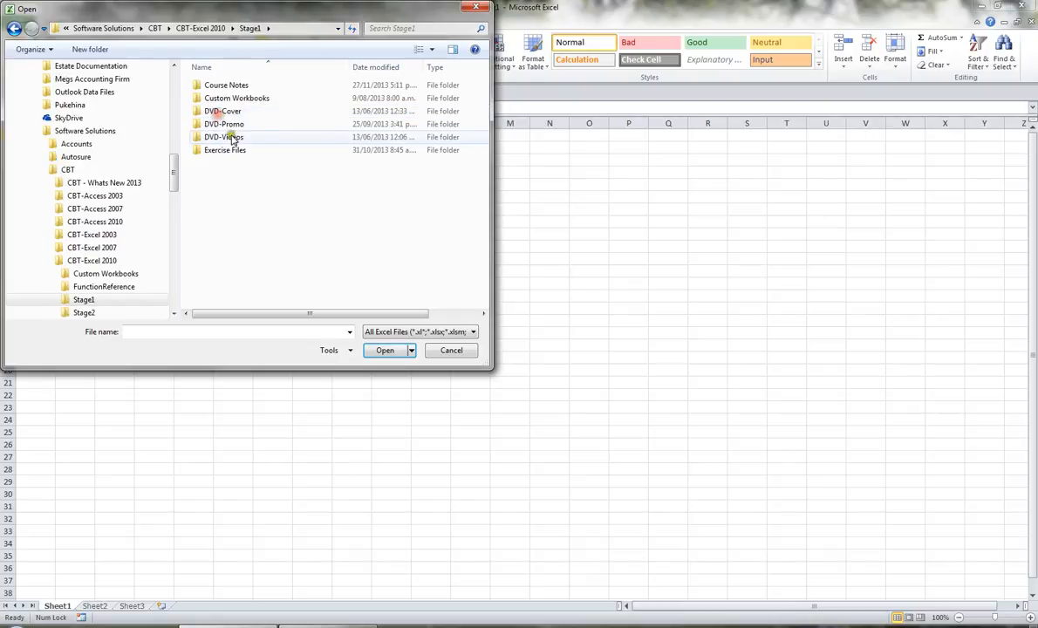
double_click(220, 211)
left_click(225, 87)
double_click(225, 87)
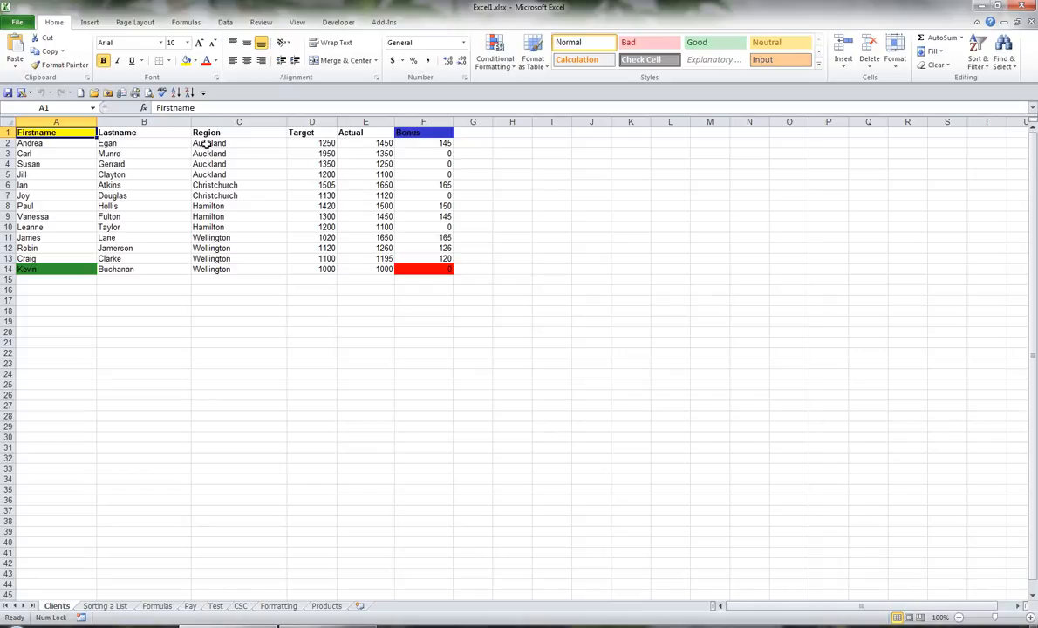
Insert six blank columns before the Lastname column on the Clients sheet
left_click(166, 122)
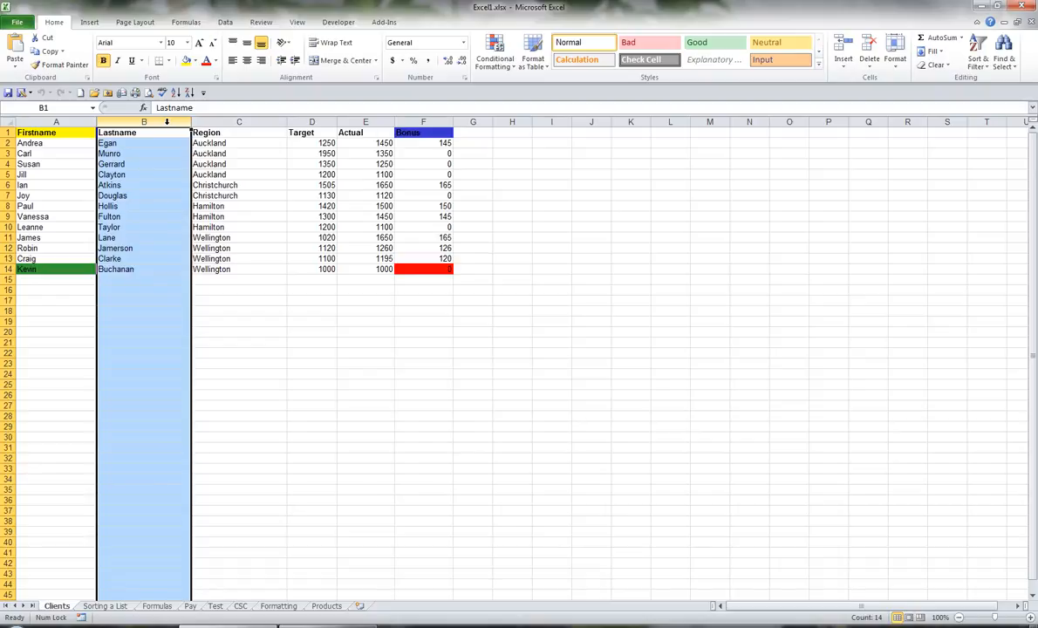
key("ctrl+shift+equal")
key("ctrl+shift+equal")
key("ctrl+shift+equal")
key("ctrl+shift+equal")
key("ctrl+shift+equal")
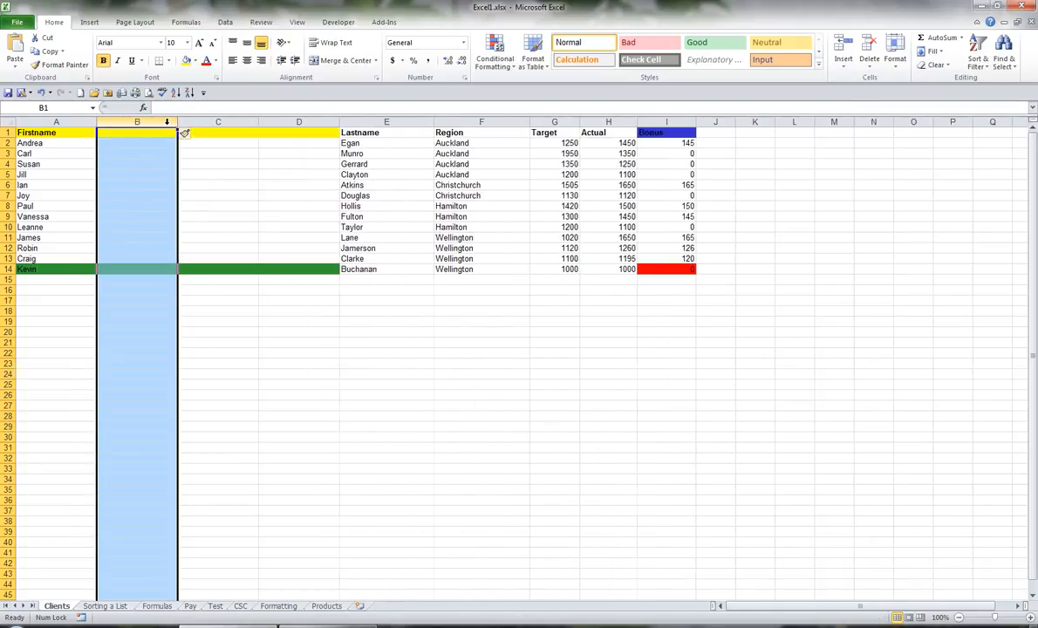
key("ctrl+shift+equal")
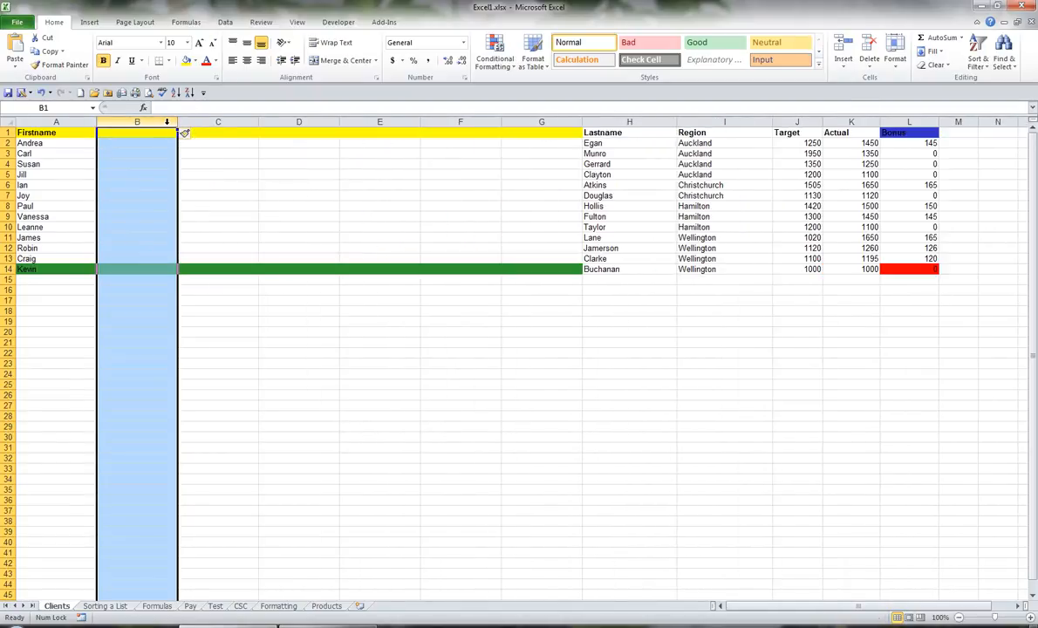
Delete the six blank columns between Firstname and Lastname
key("ctrl+minus")
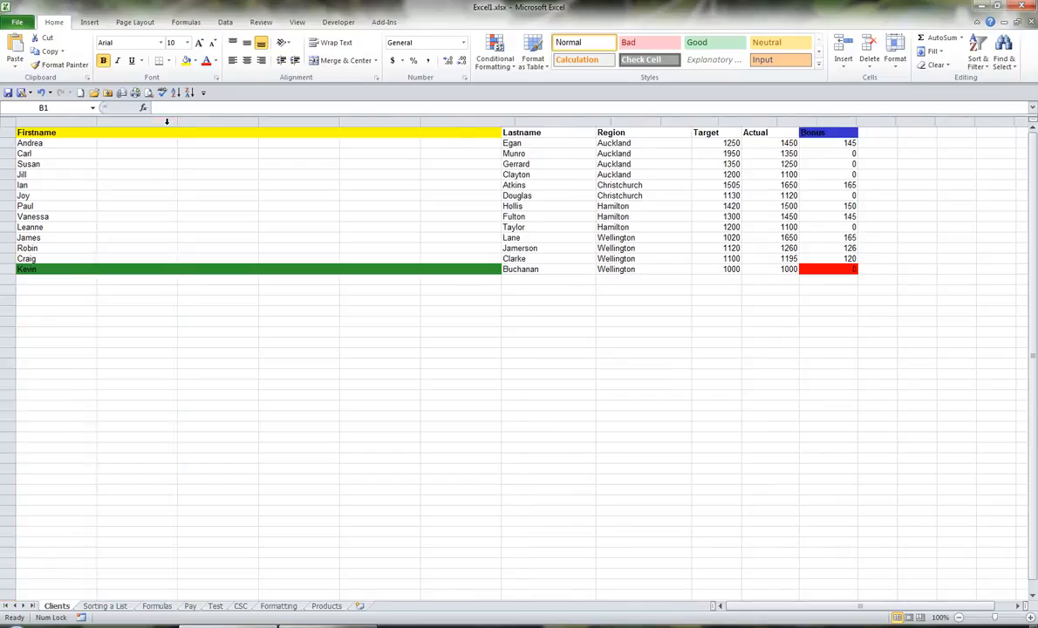
key("ctrl+minus")
key("ctrl+minus")
key("ctrl+minus")
key("ctrl+minus")
key("ctrl+minus")
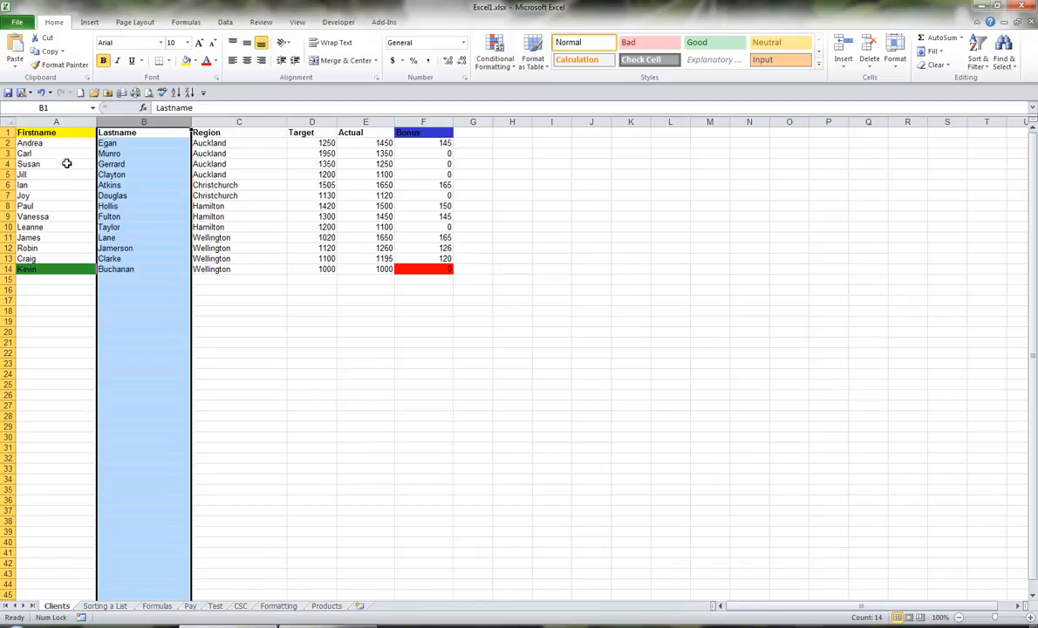
Insert eight blank rows above row 5 of the client list
left_click(8, 174)
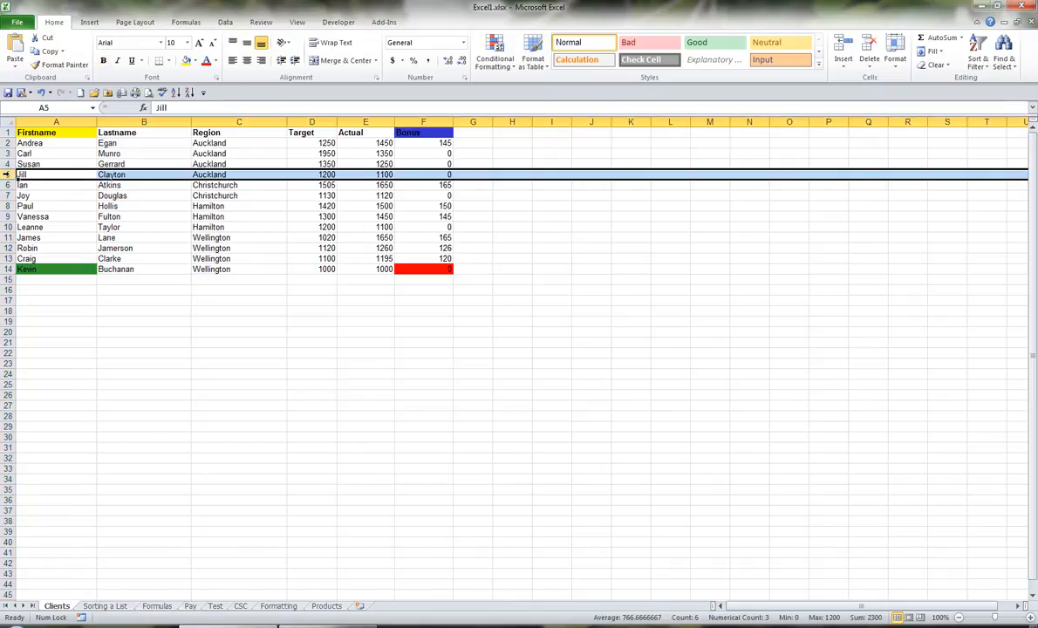
key("ctrl+shift+plus")
key("ctrl+shift+plus")
key("ctrl+shift+plus")
key("ctrl+shift+plus")
key("ctrl+shift+plus")
key("ctrl+shift+plus")
key("ctrl+shift+plus")
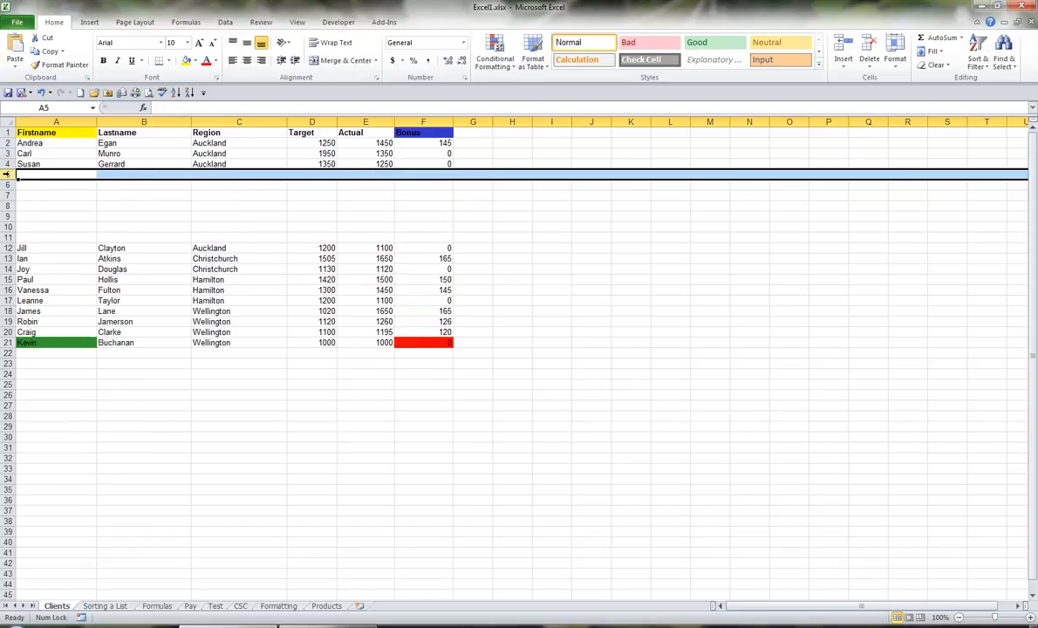
key("ctrl+shift+plus")
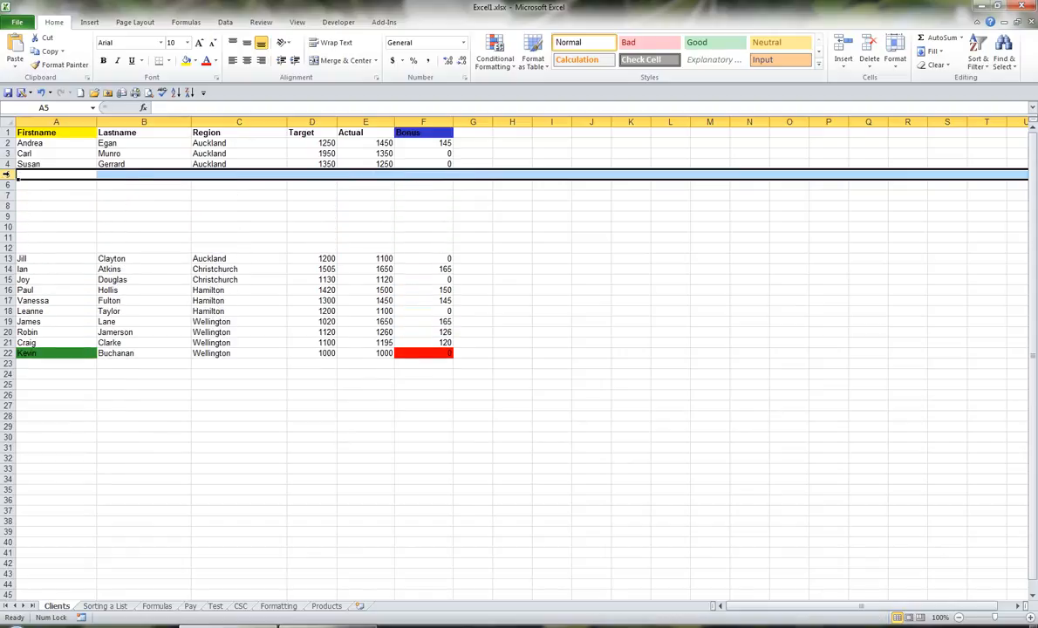
Delete the eight blank rows starting at row 5 and select cell B9
key("ctrl+minus")
key("ctrl+minus")
key("ctrl+minus")
key("ctrl+minus")
key("ctrl+minus")
key("ctrl+minus")
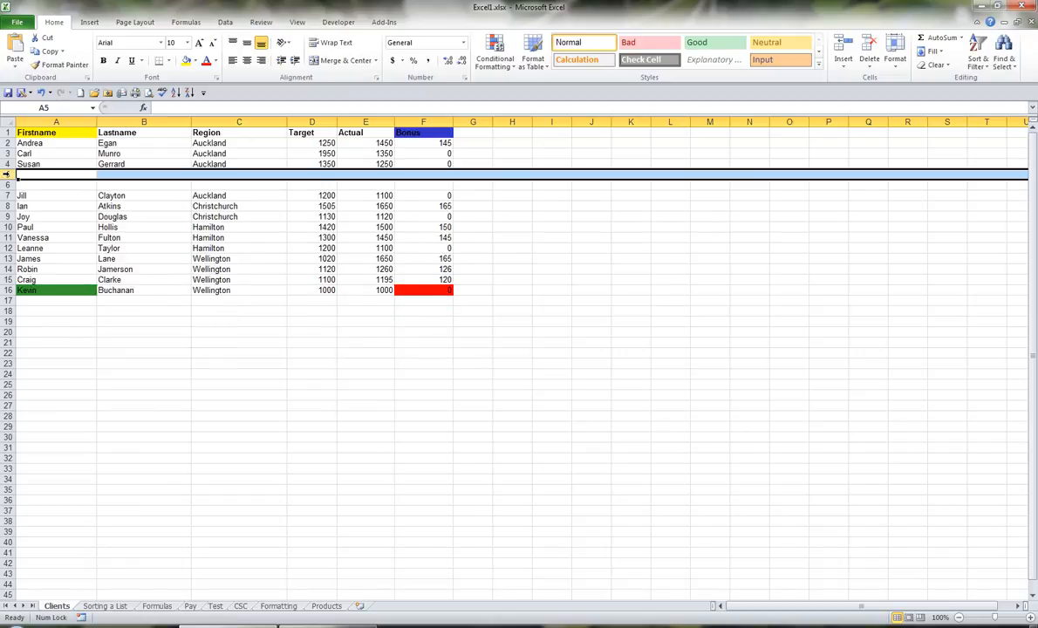
key("ctrl+minus")
key("ctrl+minus")
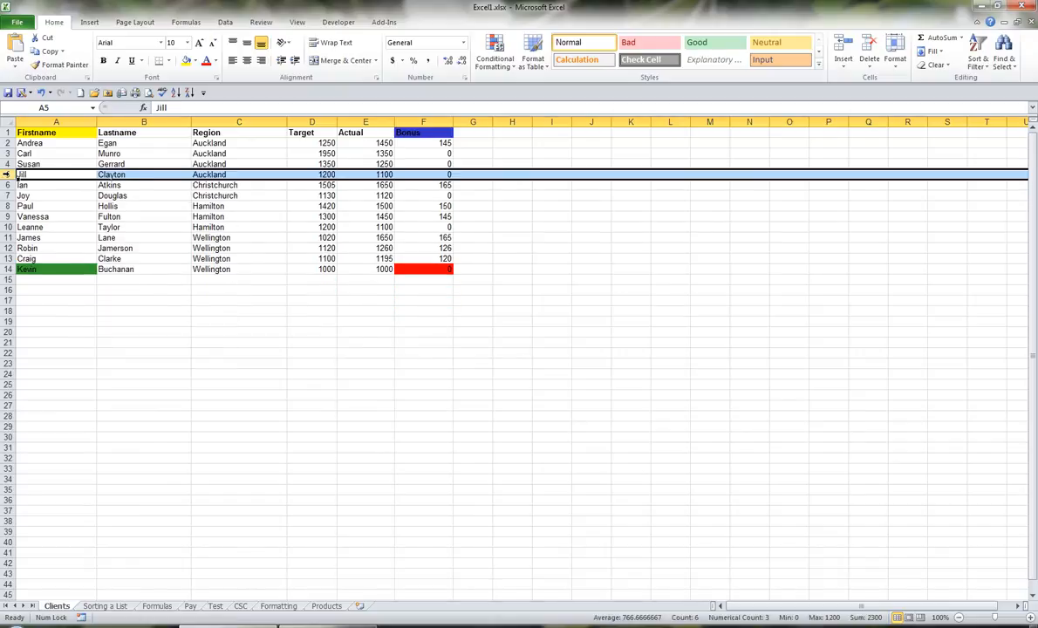
left_click(112, 215)
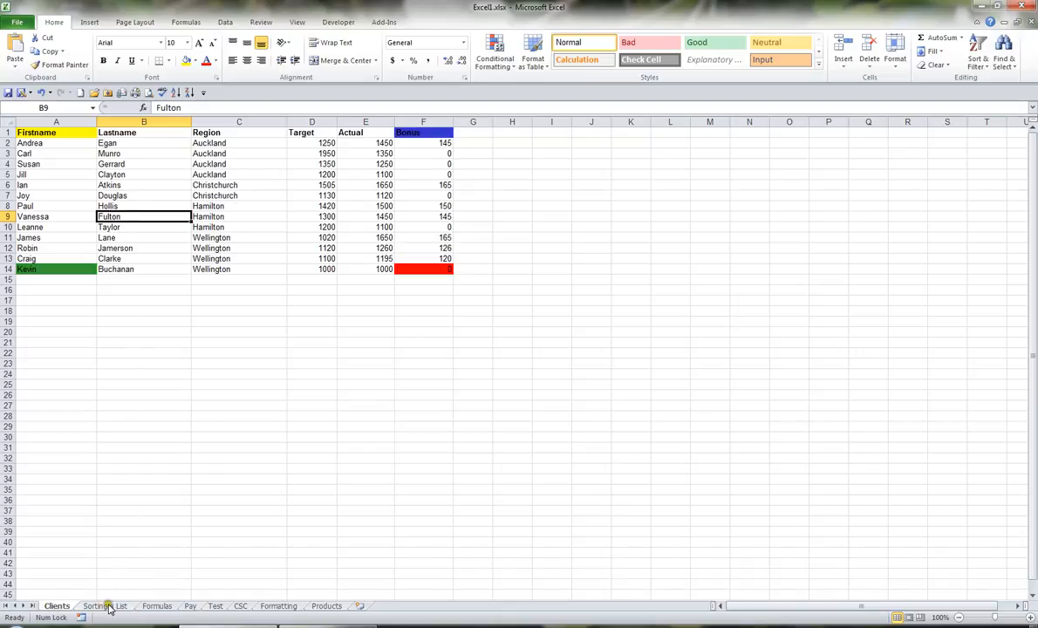
Add six new blank worksheets after the Products sheet
left_click(361, 606)
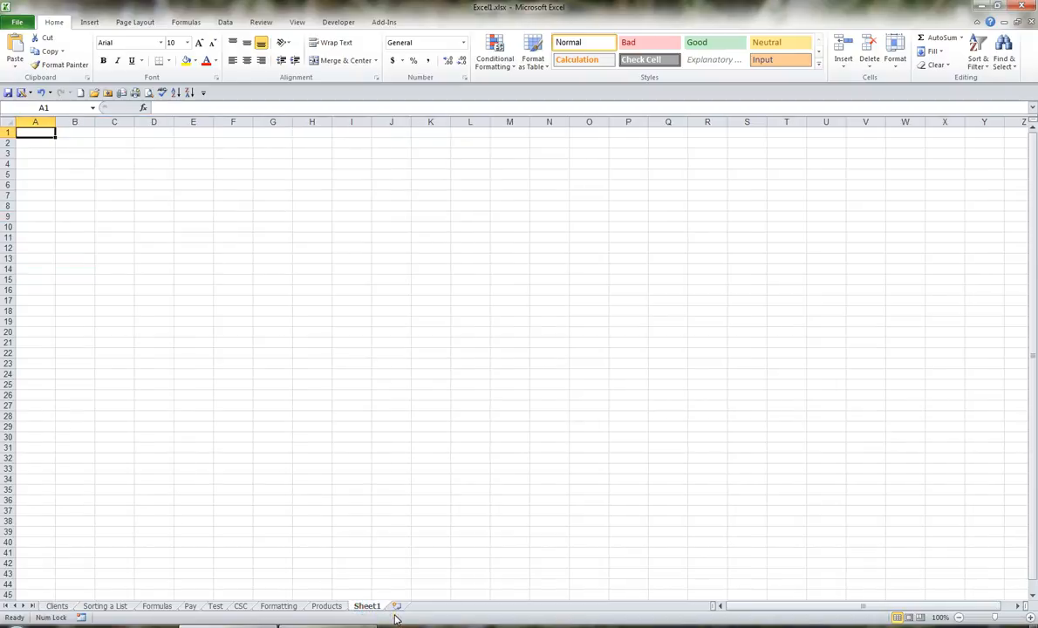
left_click(397, 607)
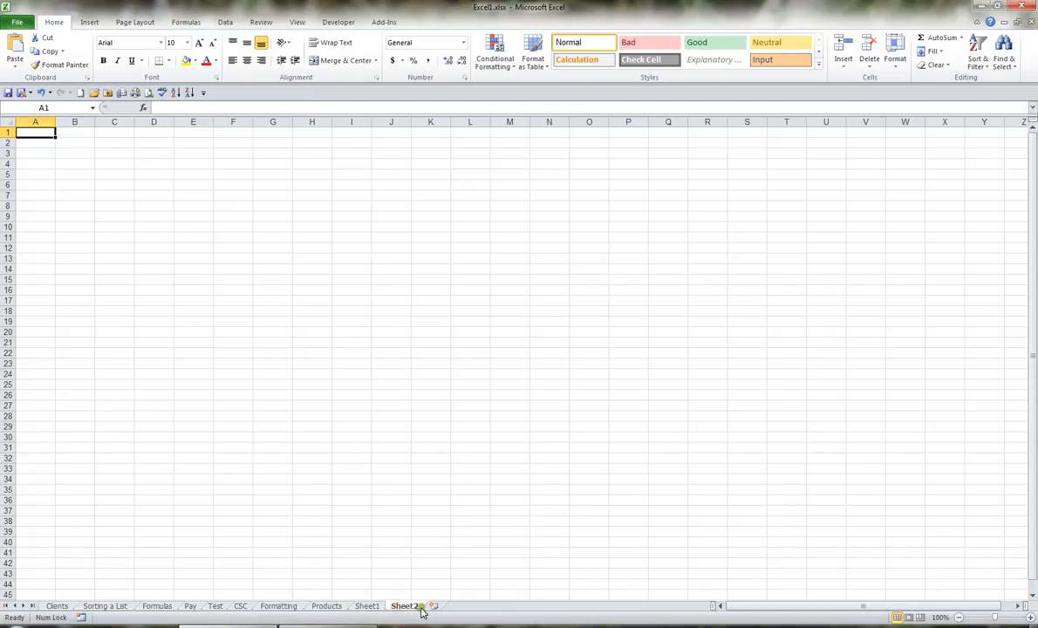
left_click(433, 607)
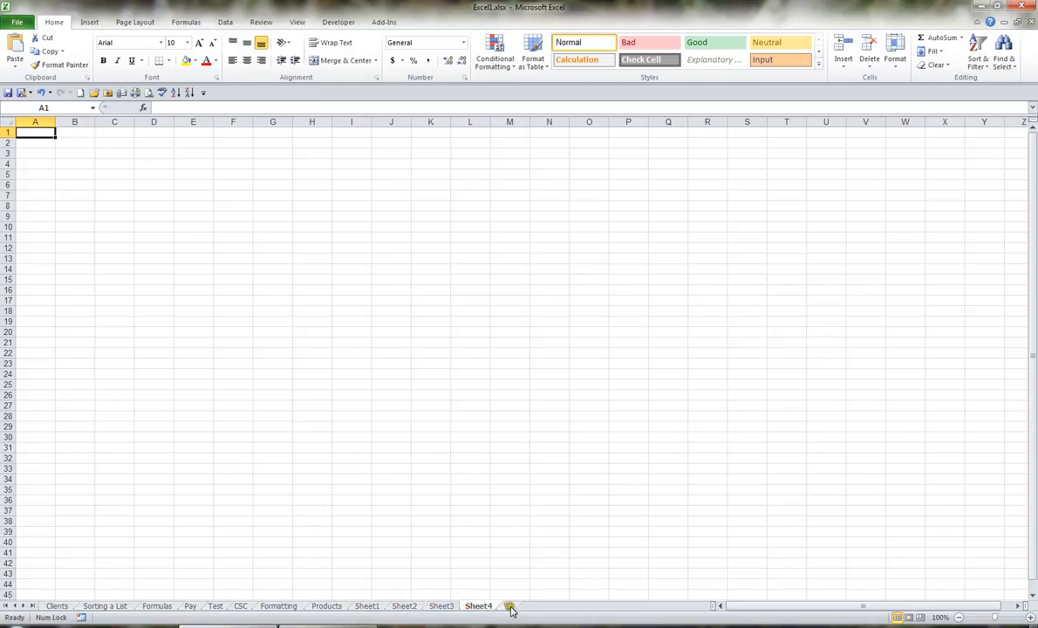
left_click(507, 605)
left_click(545, 606)
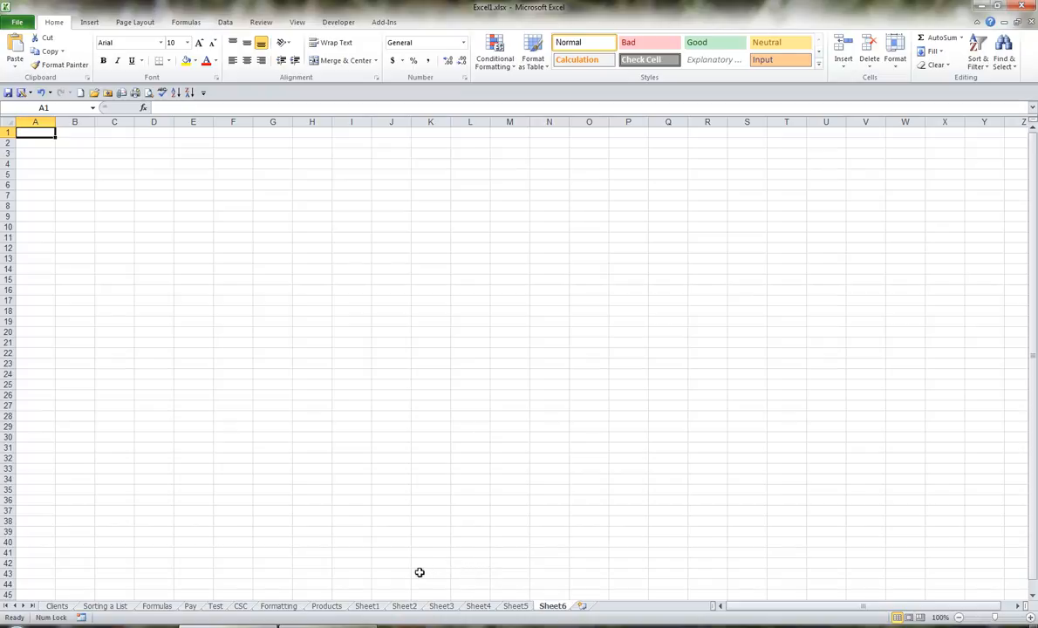
Duplicate the Products sheet, placing the copy directly after the original, and return to the Clients sheet
left_click(326, 606)
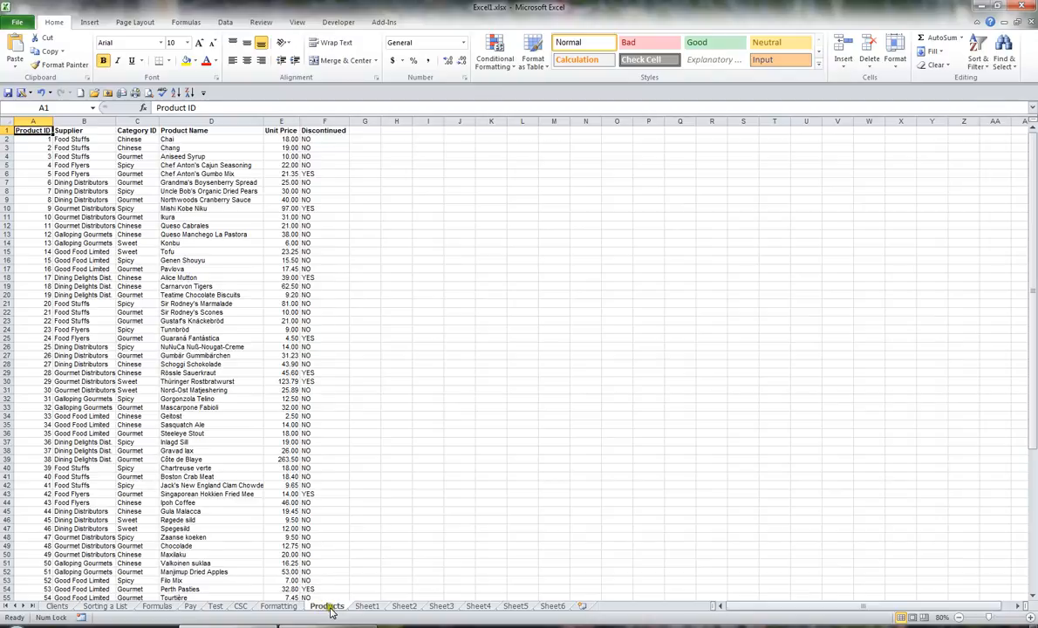
left_click_drag(331, 610, 363, 606)
left_click_drag(363, 608, 363, 608)
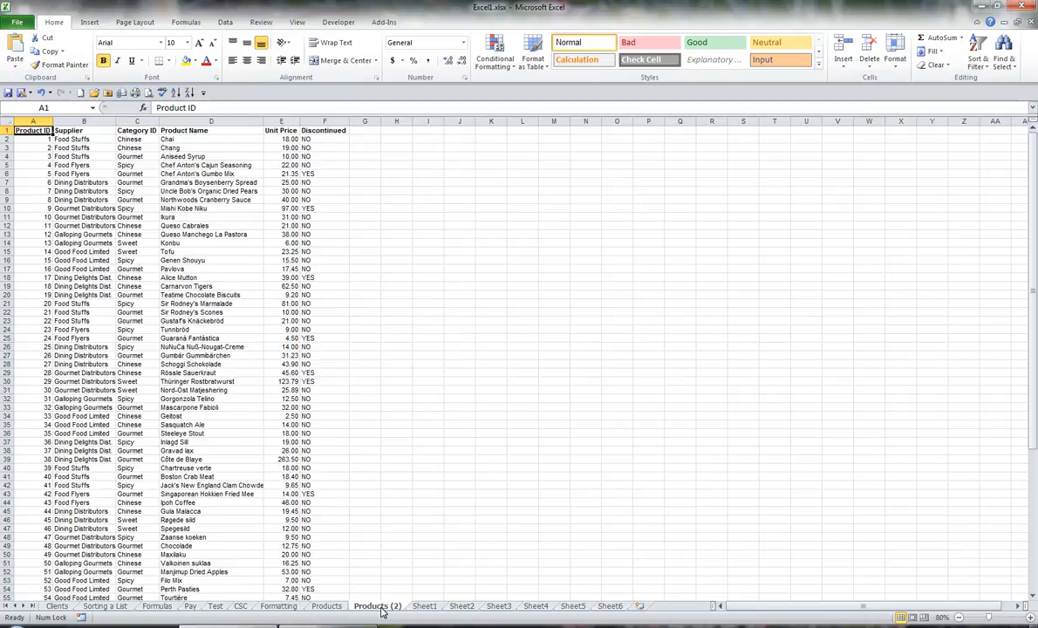
left_click(59, 607)
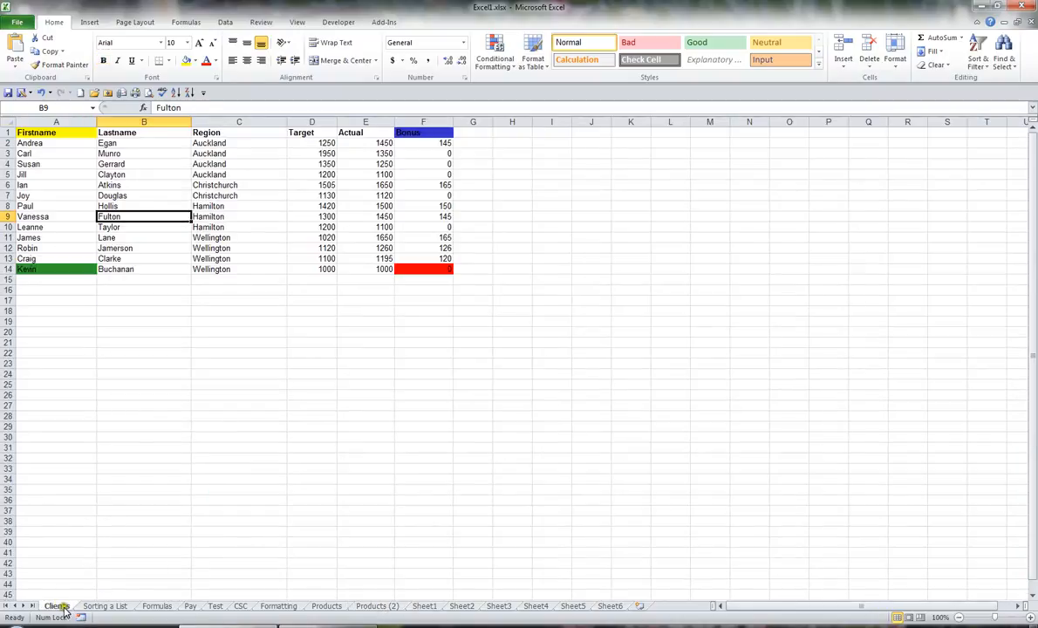
Duplicate the Clients sheet twice, placing each copy directly after the previous one
left_click_drag(58, 608, 91, 607, "ctrl")
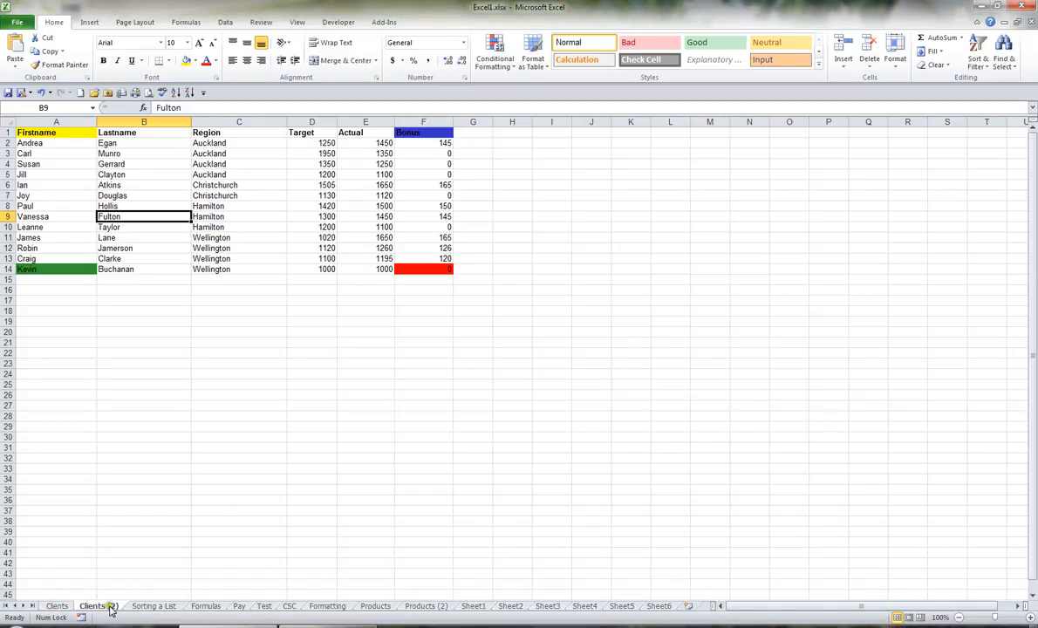
left_click_drag(102, 610, 141, 606, "ctrl")
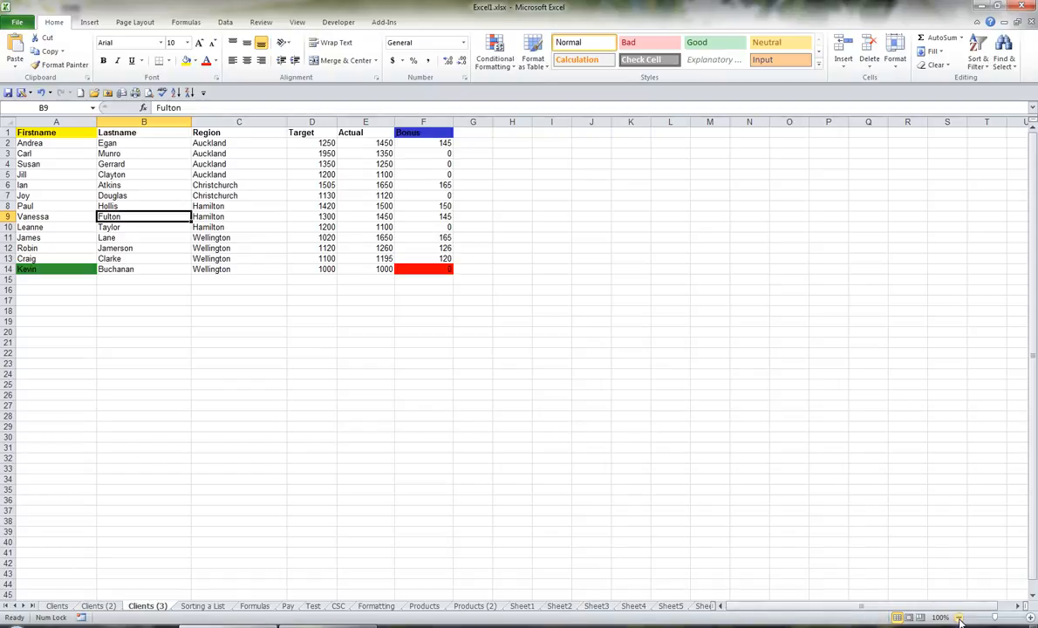
Zoom the second Clients copy in to 170%
left_click(1031, 617)
left_click(1031, 618)
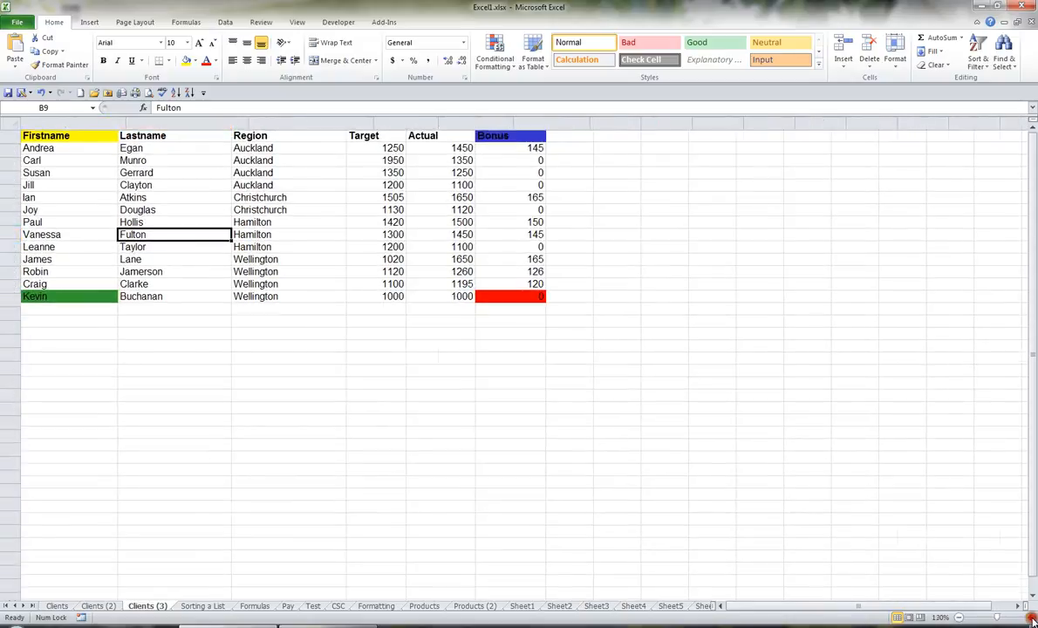
left_click(1031, 617)
left_click(1031, 617)
left_click(1031, 617)
left_click(1031, 617)
left_click(1031, 618)
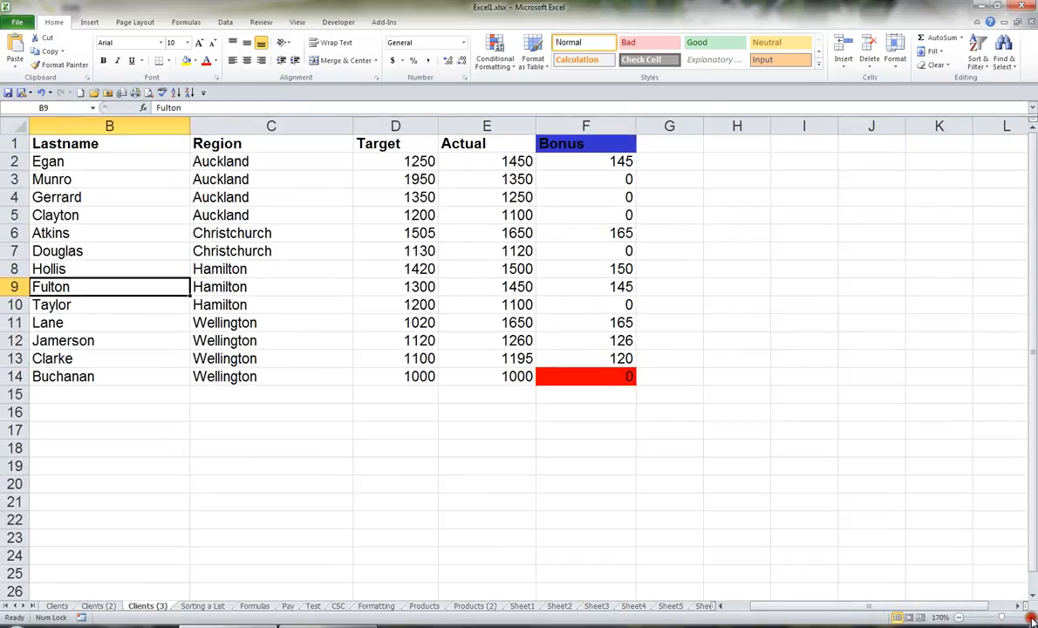
Zoom the worksheet out in stages to the minimum magnification of 10%
left_click(958, 618)
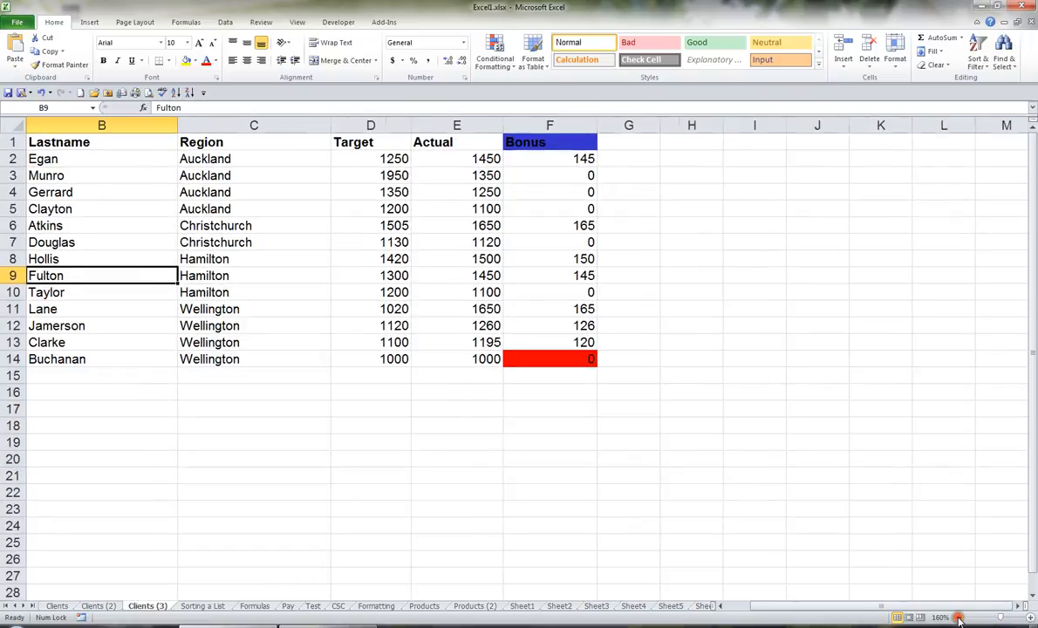
left_click(958, 618)
left_click(958, 617)
left_click(959, 618)
left_click(958, 618)
left_click(958, 617)
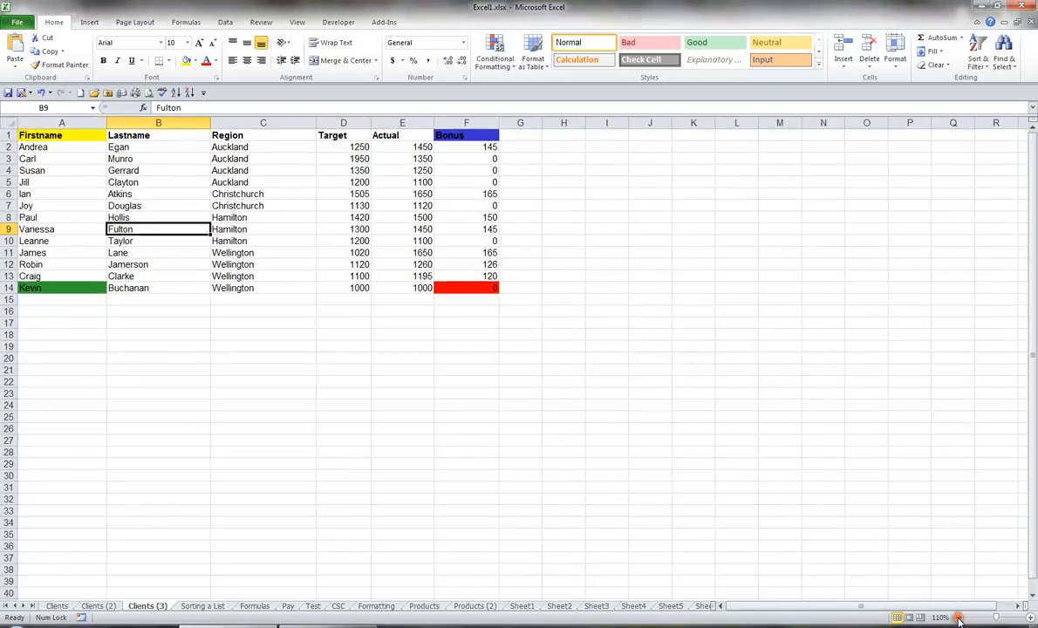
left_click(959, 617)
left_click(959, 617)
left_click(958, 618)
left_click(958, 618)
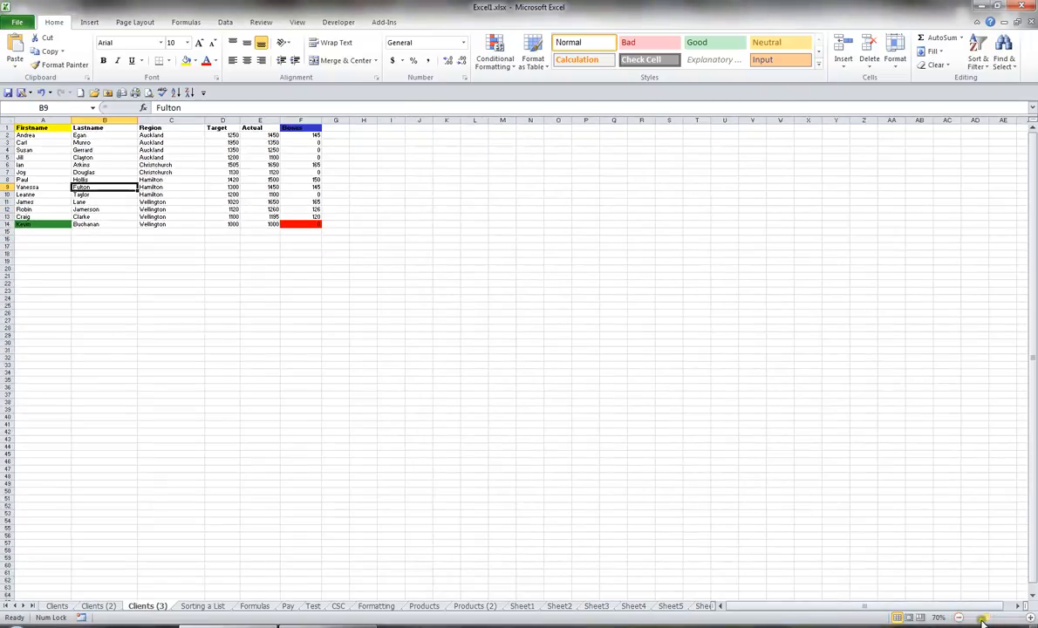
left_click_drag(986, 621, 964, 617)
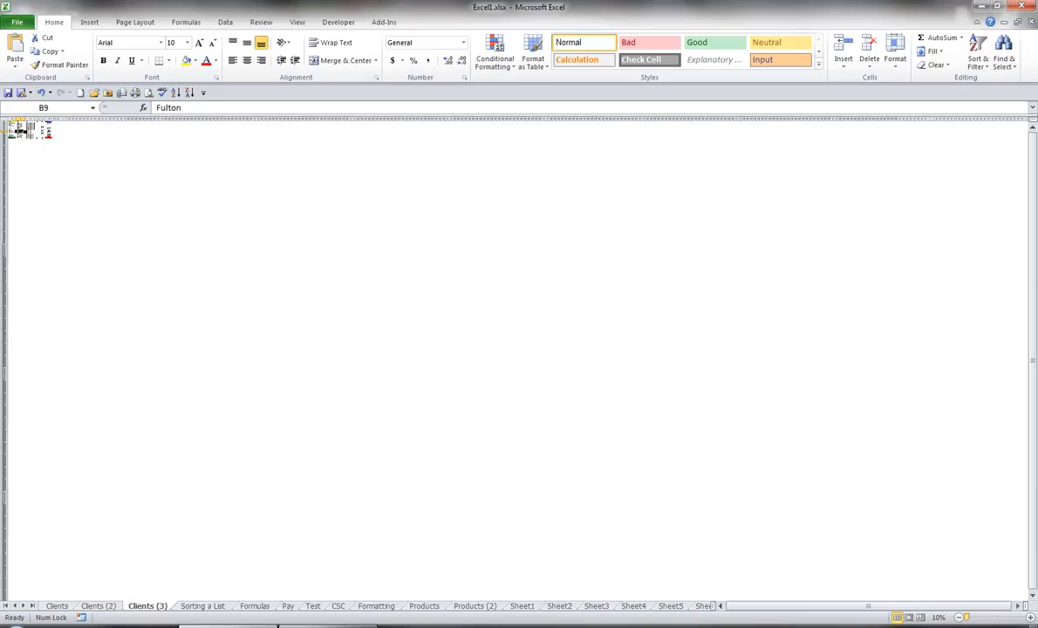
Set the worksheet's zoom magnification to 100%
left_click(939, 619)
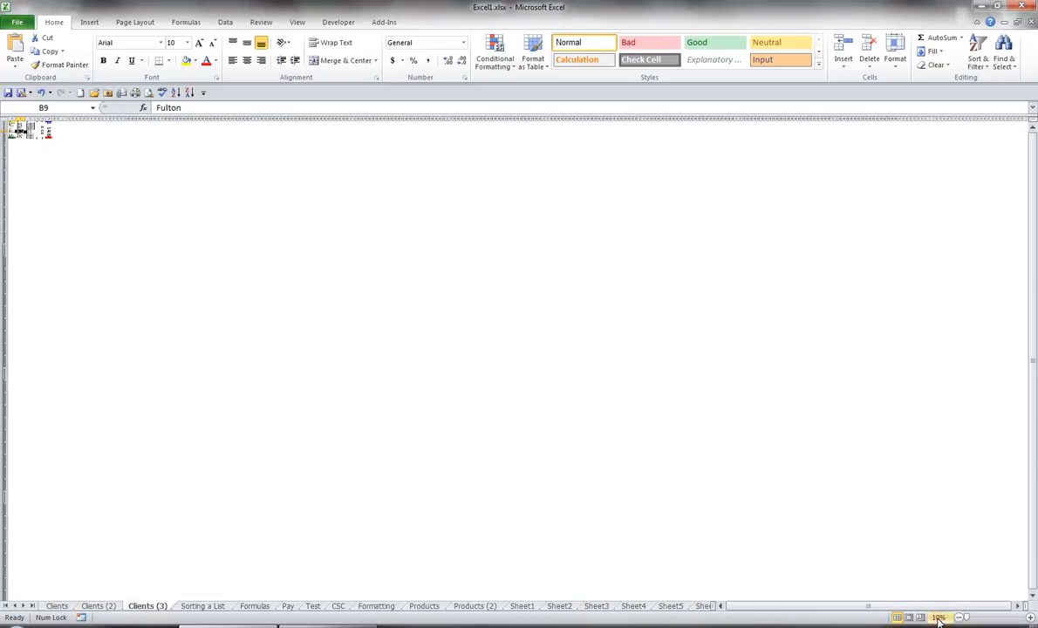
left_click(391, 254)
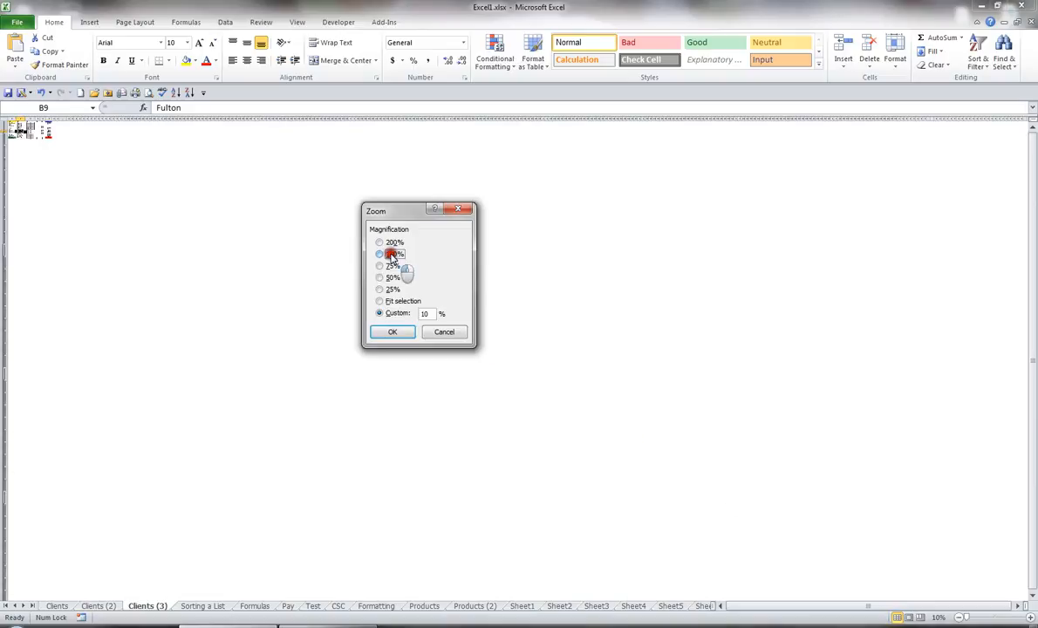
double_click(426, 314)
left_click(401, 340)
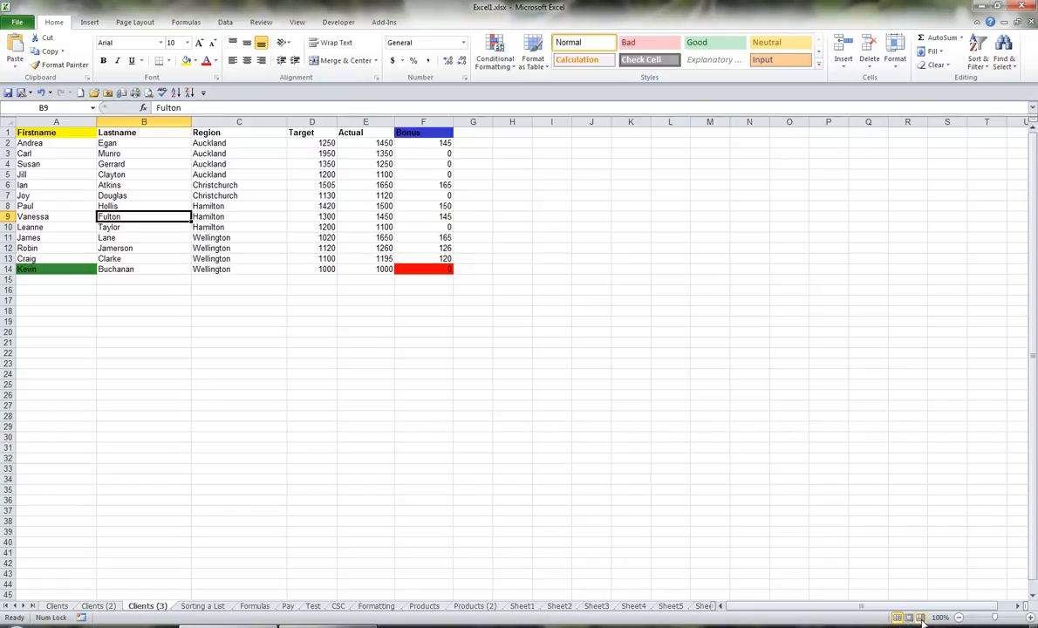
In Page Break Preview, extend the print area down to row 23 and exclude the Bonus column
left_click(921, 617)
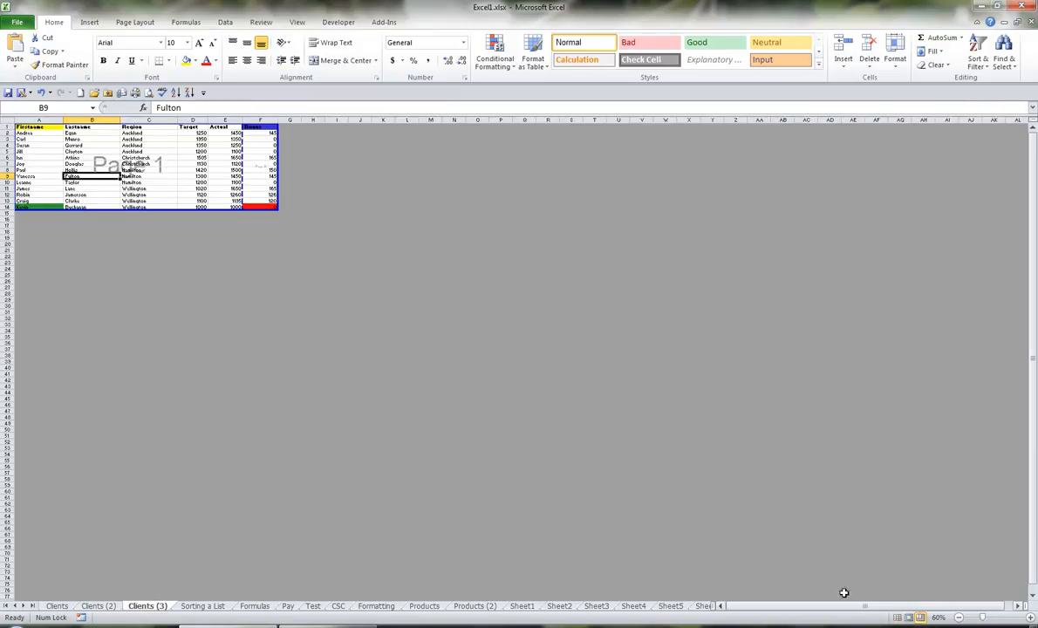
left_click_drag(219, 208, 214, 265)
left_click_drag(275, 197, 237, 203)
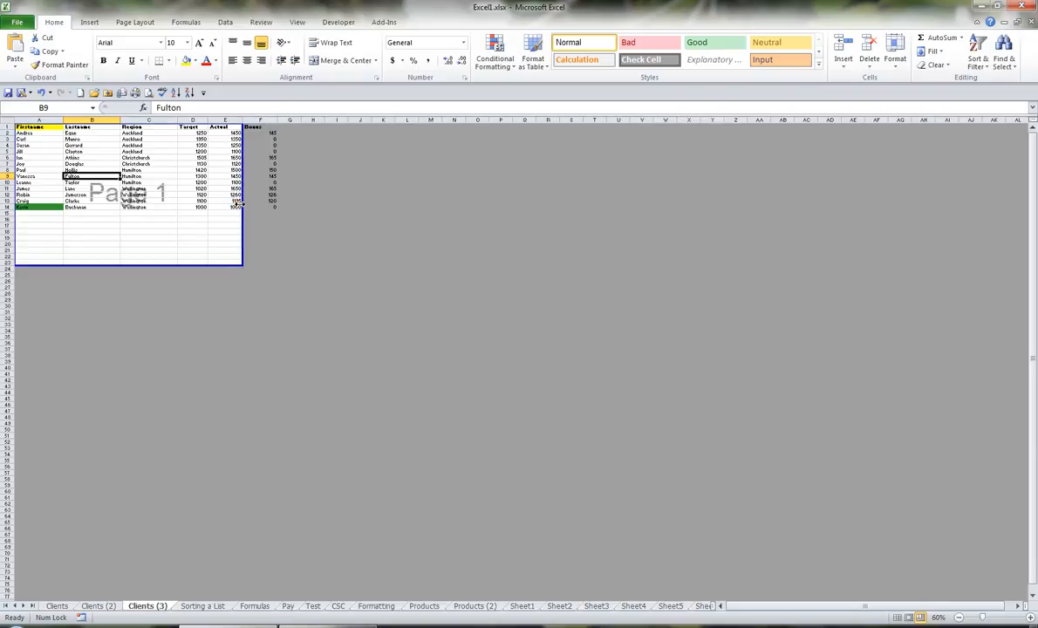
Examine the sheet's header and footer areas in Page Layout view and return to Normal view
left_click(908, 617)
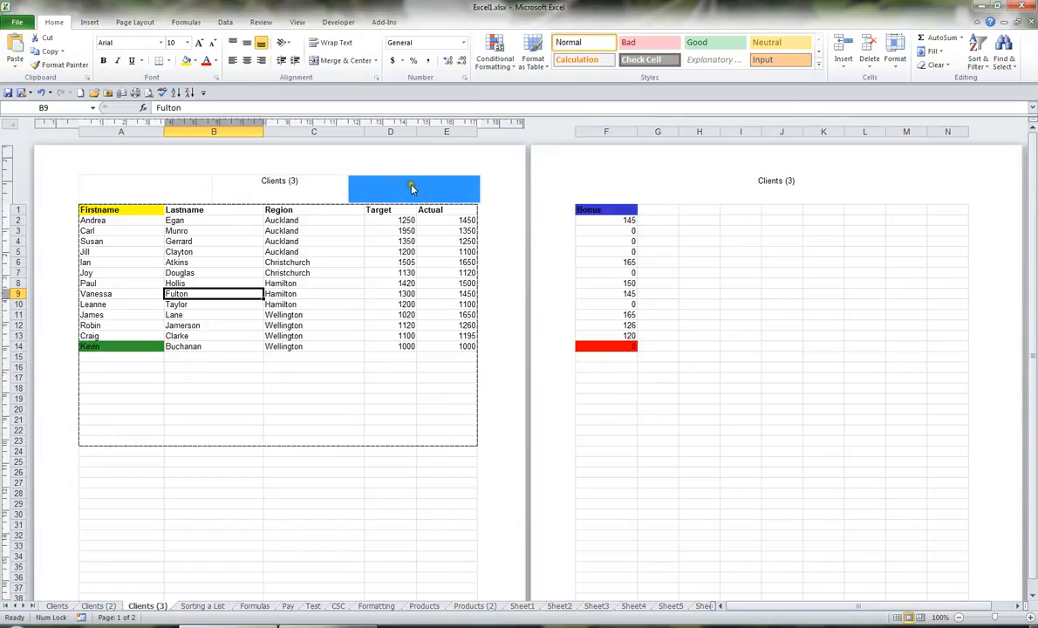
scroll(414, 279, "down", 10)
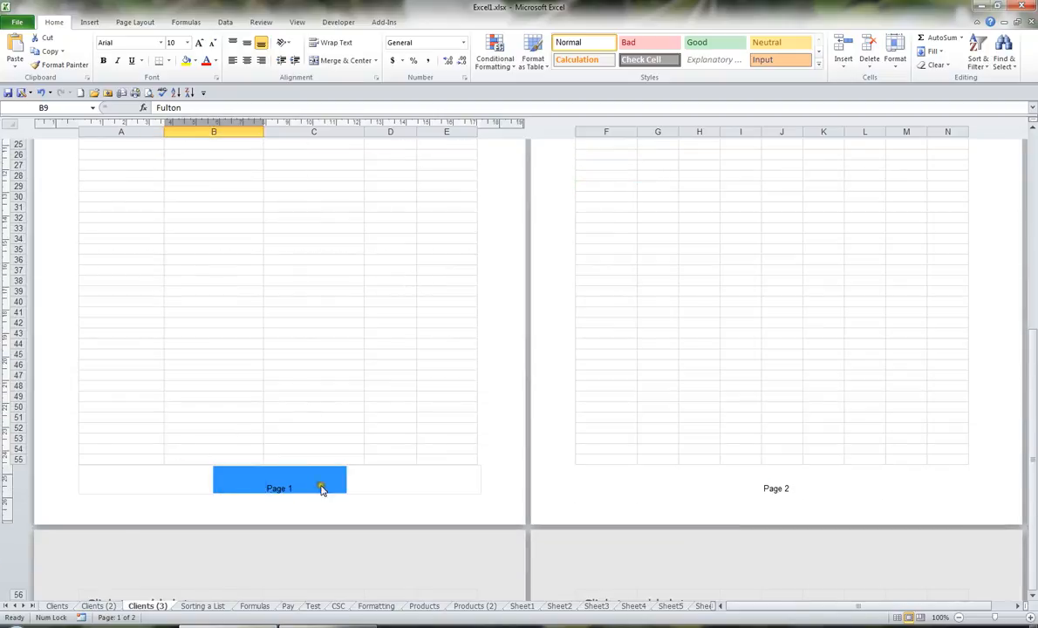
scroll(413, 482, "up", 6)
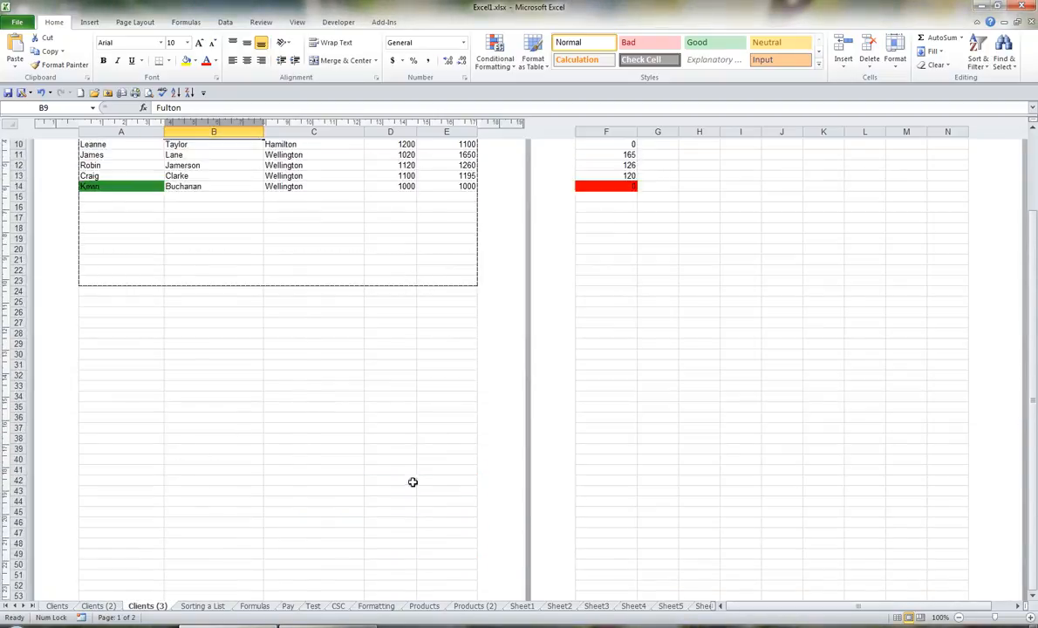
scroll(408, 466, "up", 3)
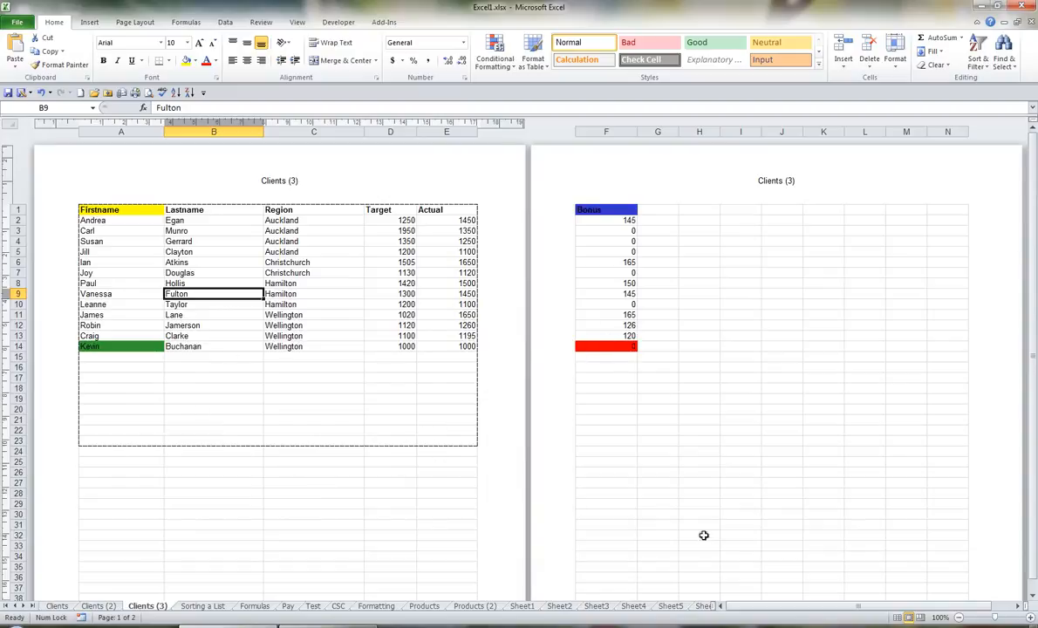
left_click(897, 618)
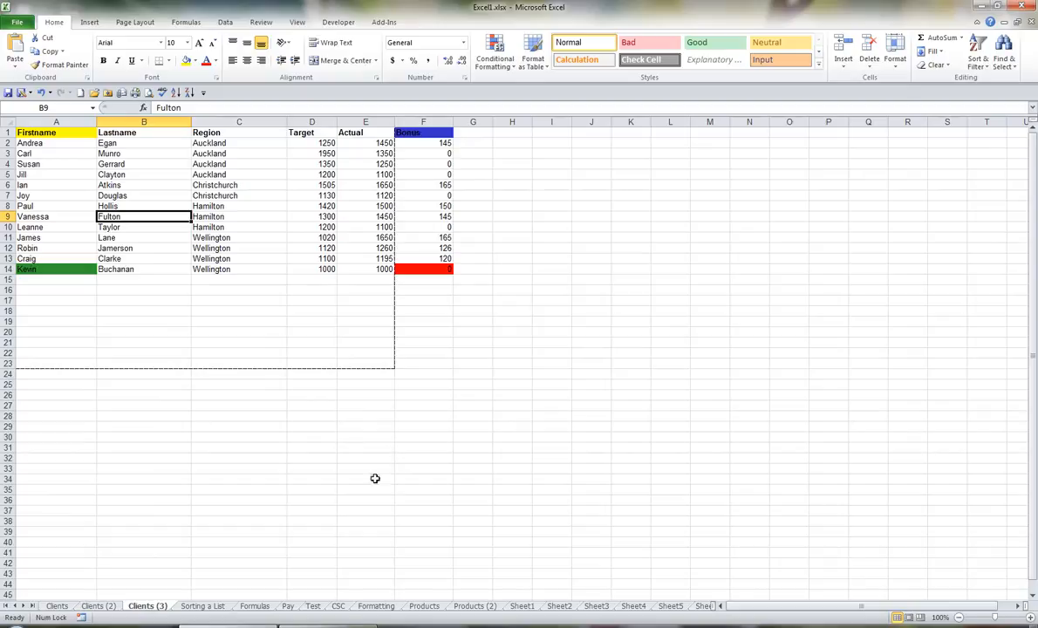
Hide the View Shortcuts, Zoom and Zoom Slider items on the status bar and turn them back on
right_click(380, 620)
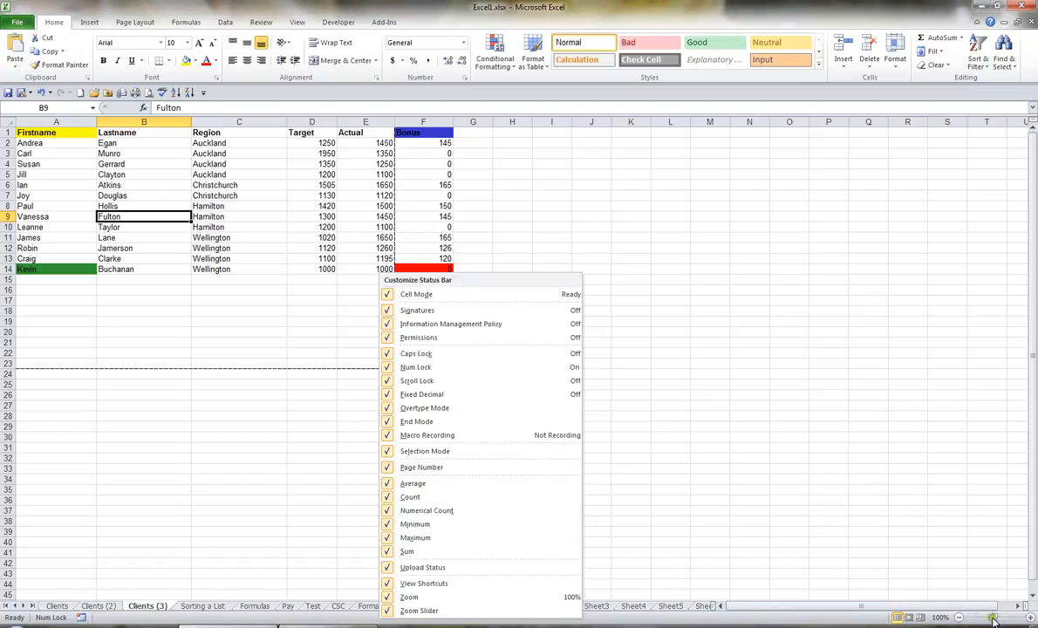
left_click(442, 585)
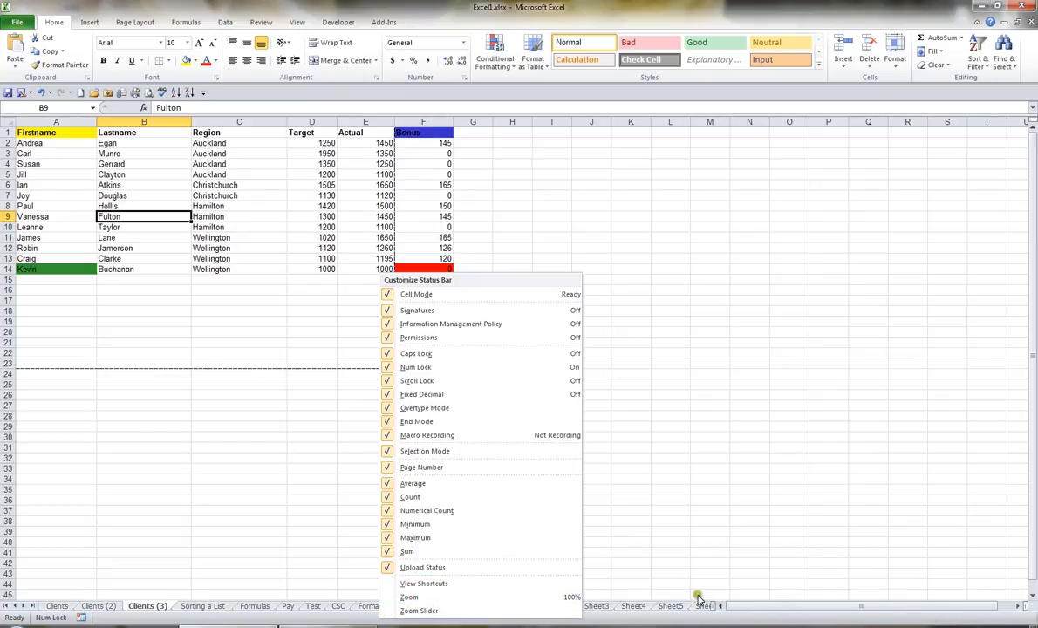
left_click(423, 583)
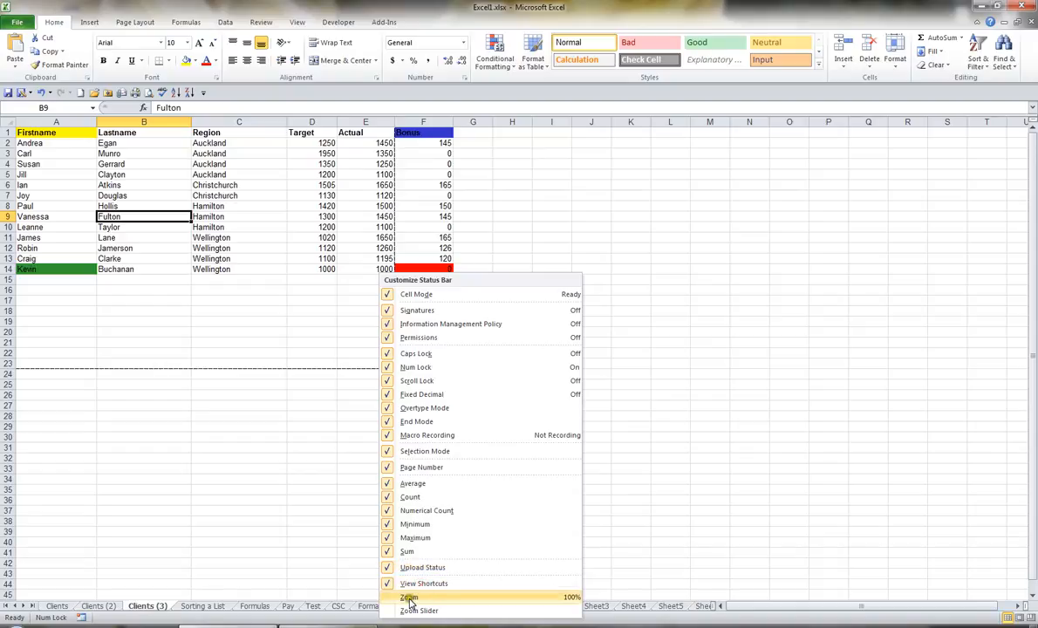
left_click(421, 598)
left_click(422, 612)
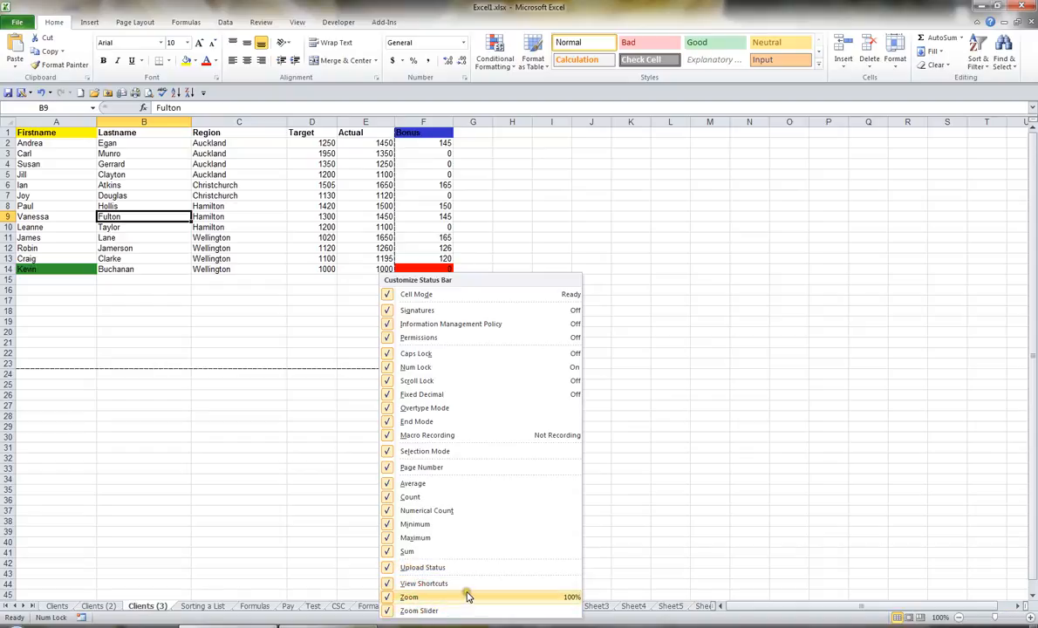
Review the status bar's calculation options and compare its statistics for D2:D14 and C2:D14, ending on cell G32
right_click(364, 622)
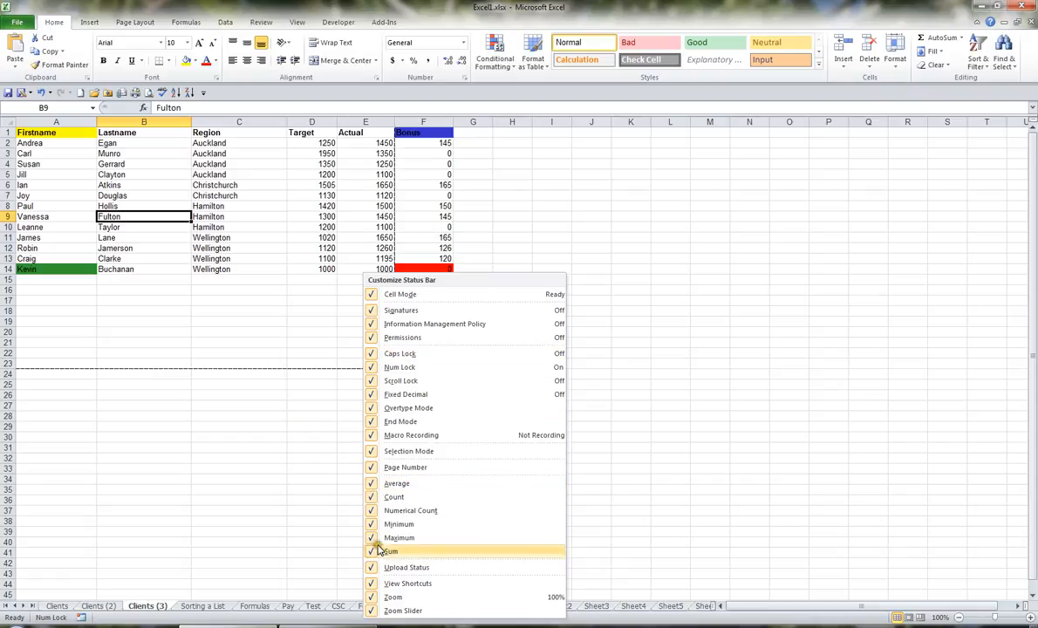
left_click(289, 500)
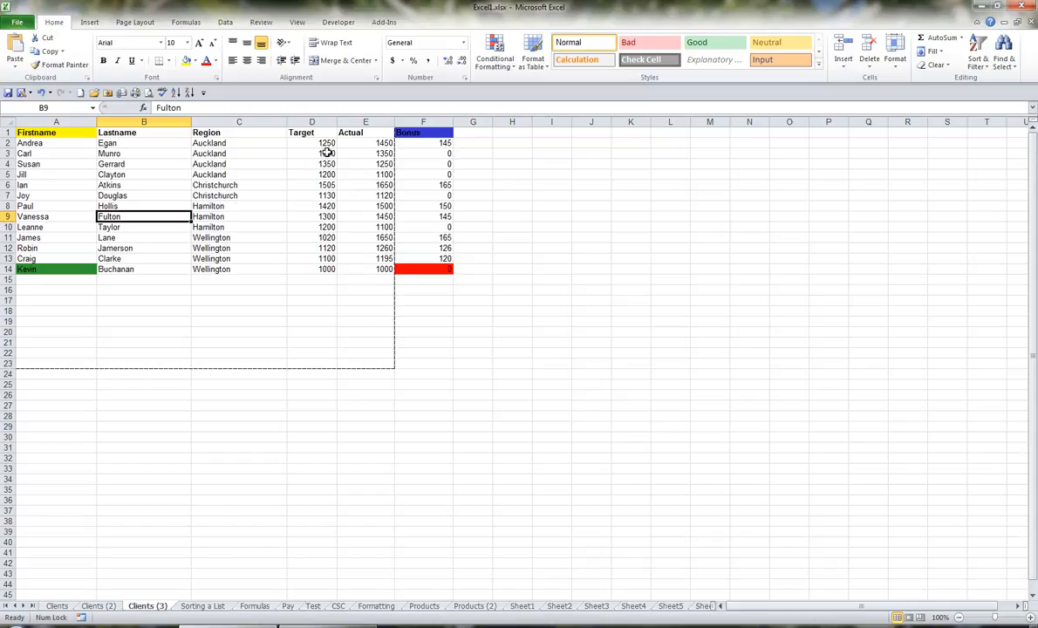
left_click_drag(321, 142, 301, 269)
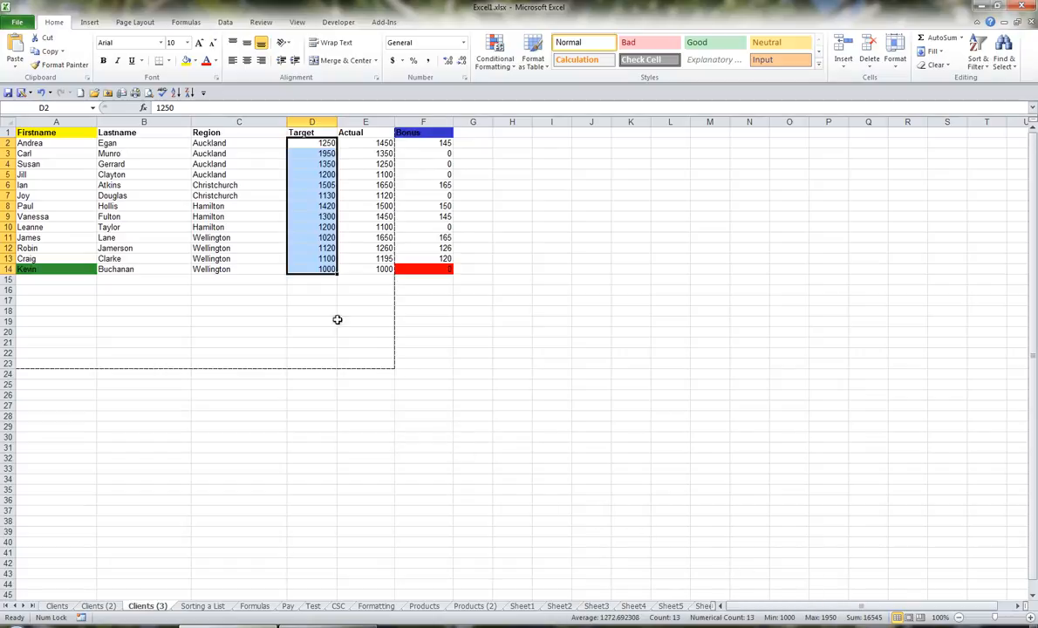
left_click_drag(203, 143, 287, 267)
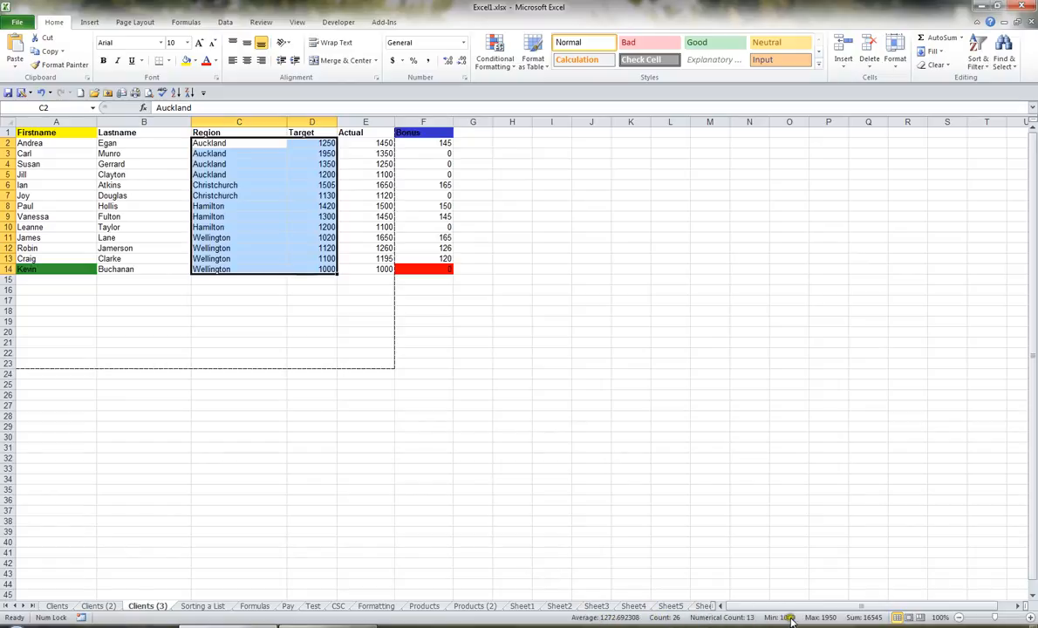
left_click(489, 460)
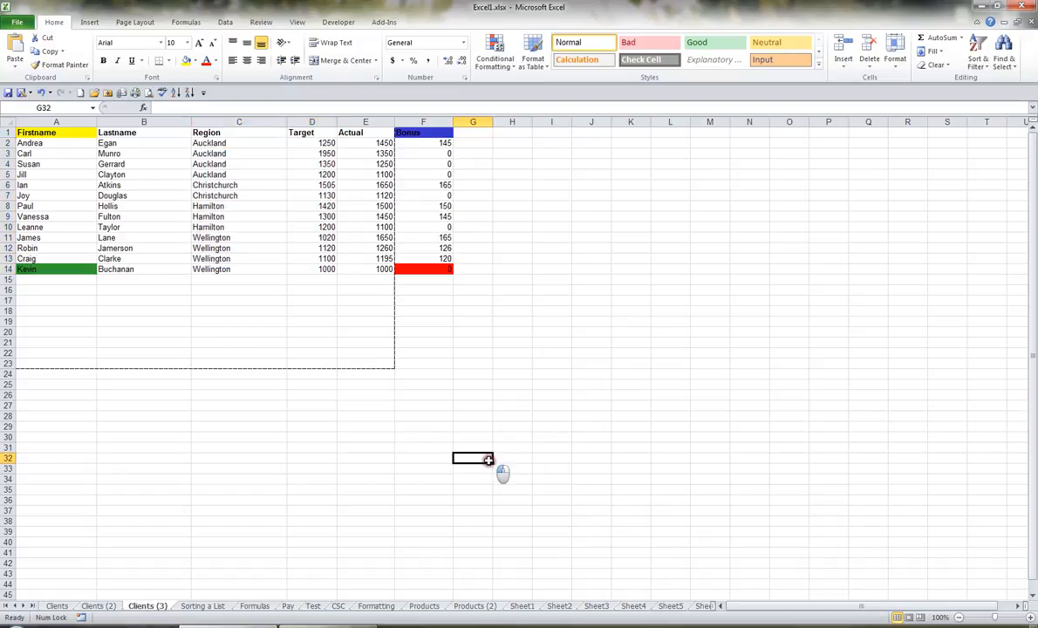